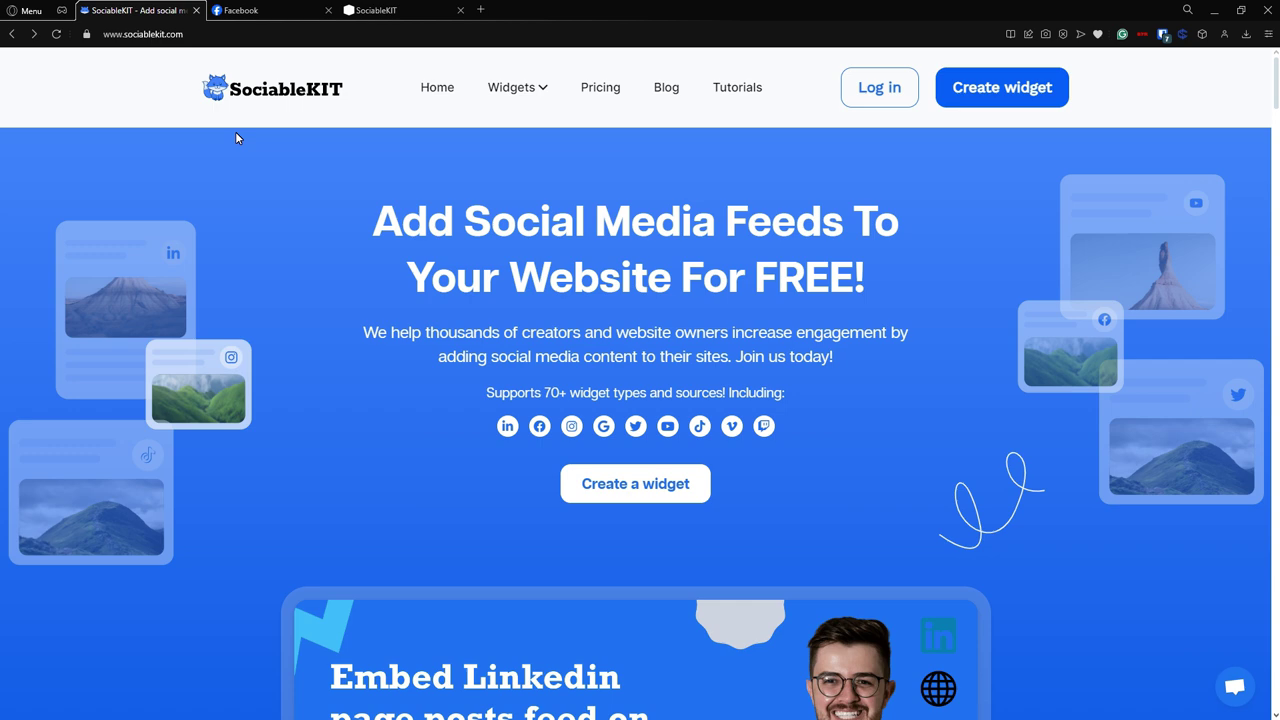
# Step: Log in to the SociableKIT account and start a new widget with Facebook profile as its type
pyautogui.click(886, 94)
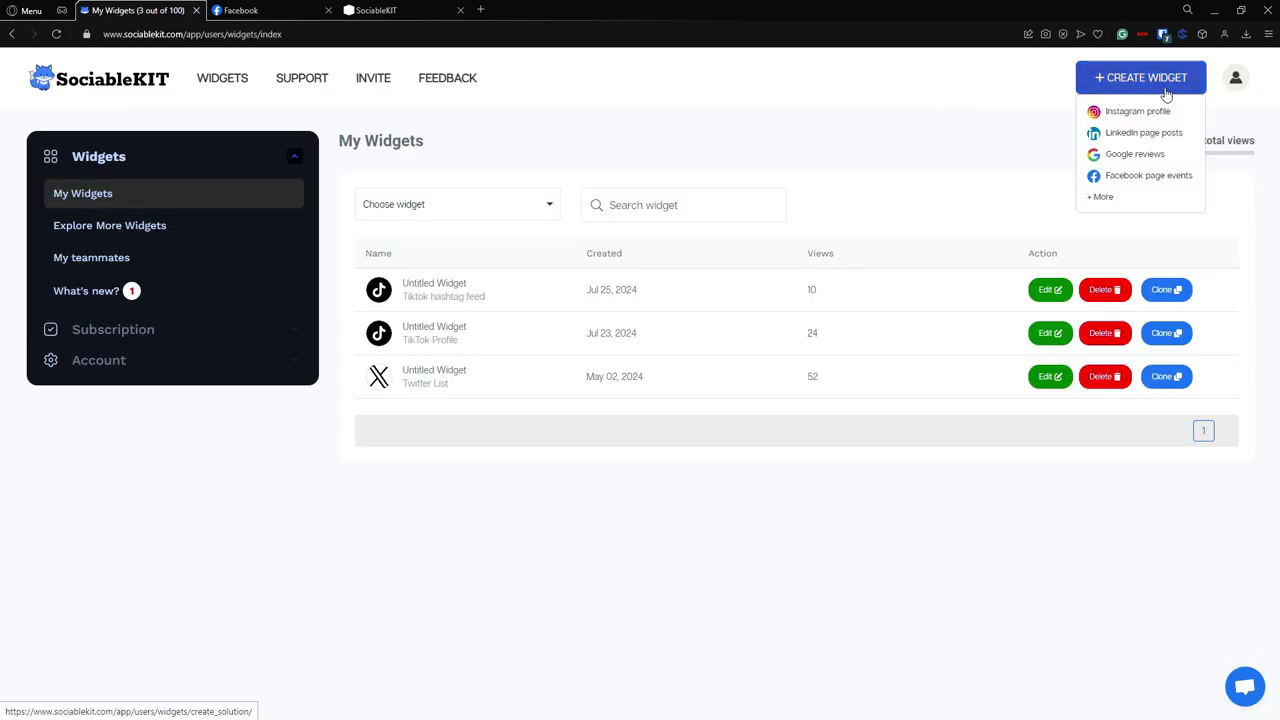
pyautogui.click(1165, 90)
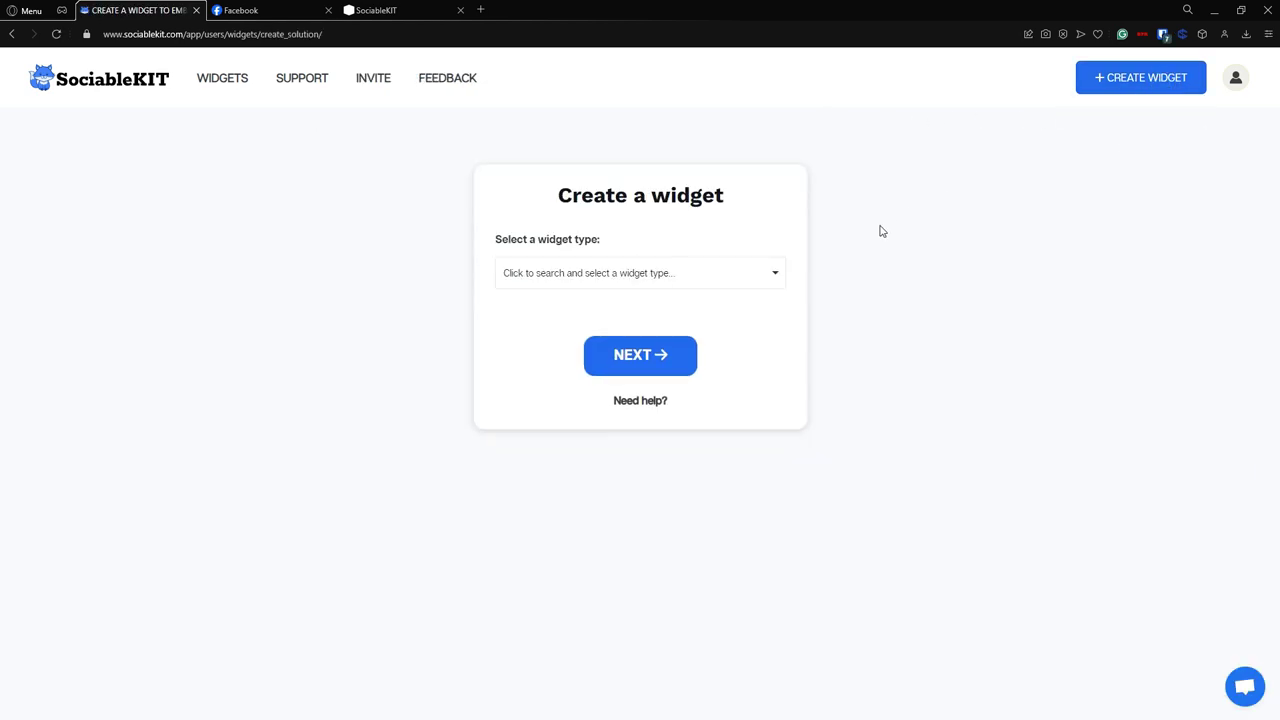
pyautogui.click(768, 274)
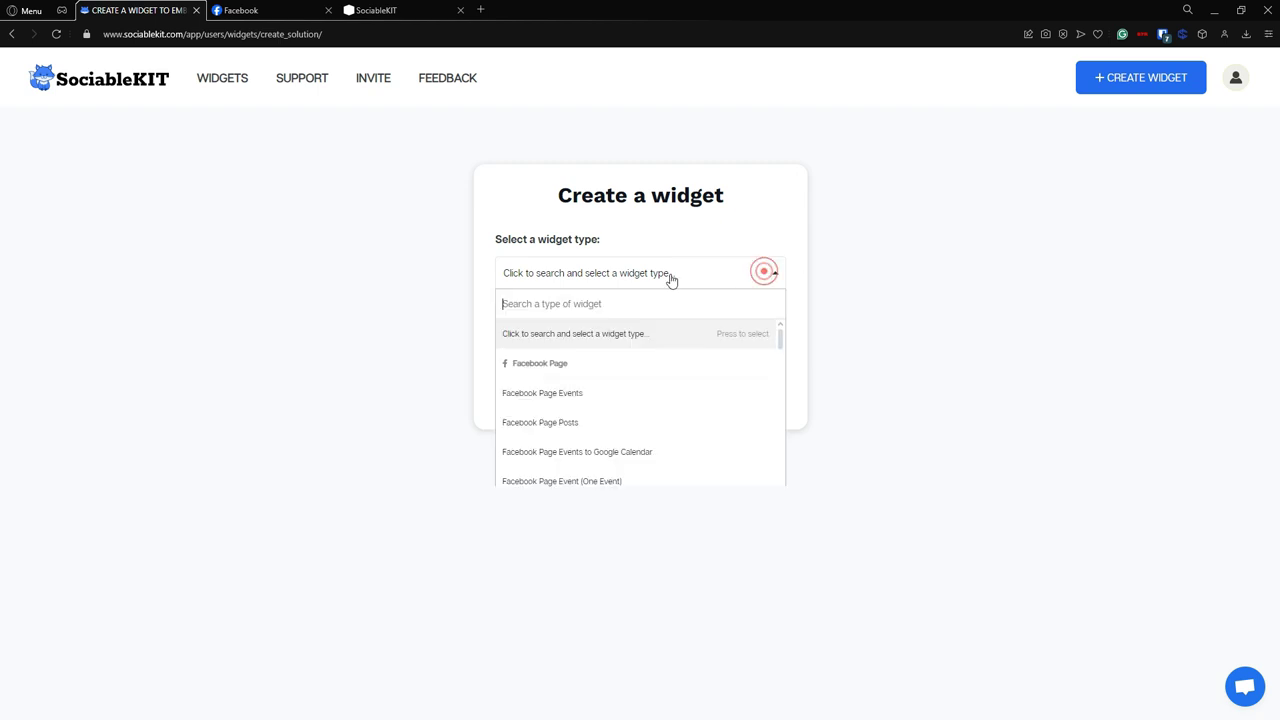
pyautogui.press('capslock')
pyautogui.write('fAC')
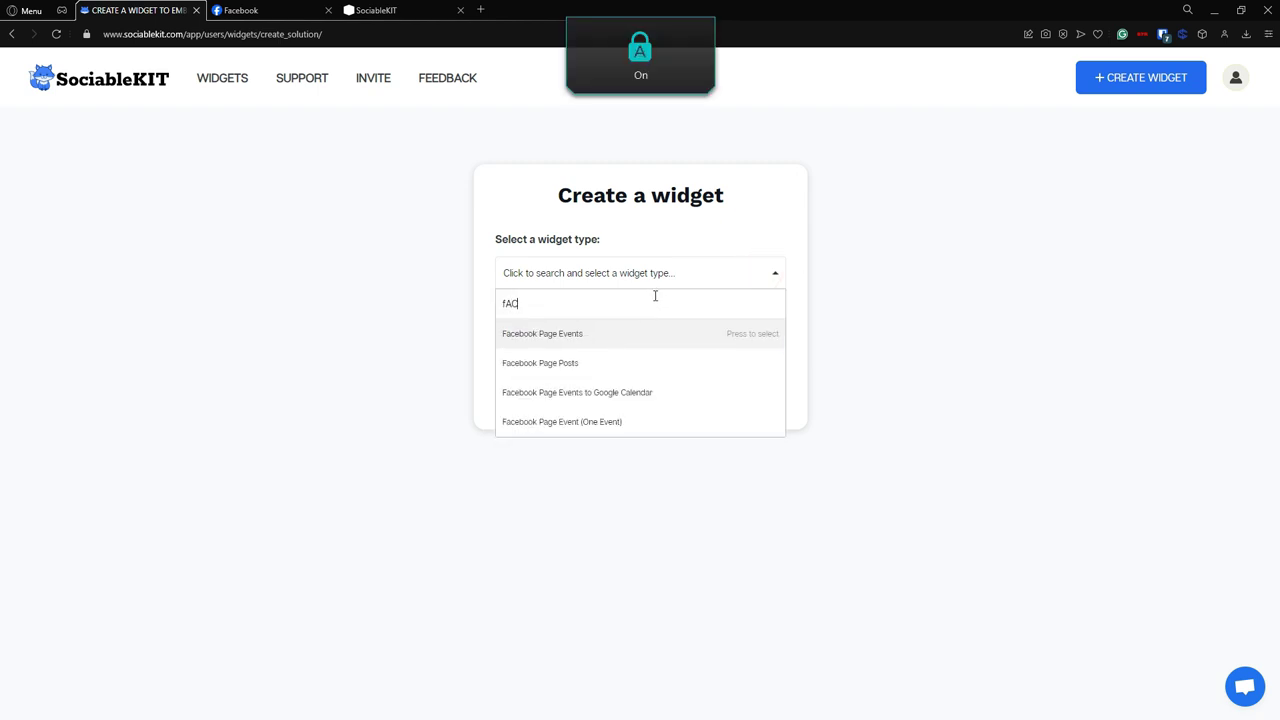
pyautogui.write('EBOOK PRO')
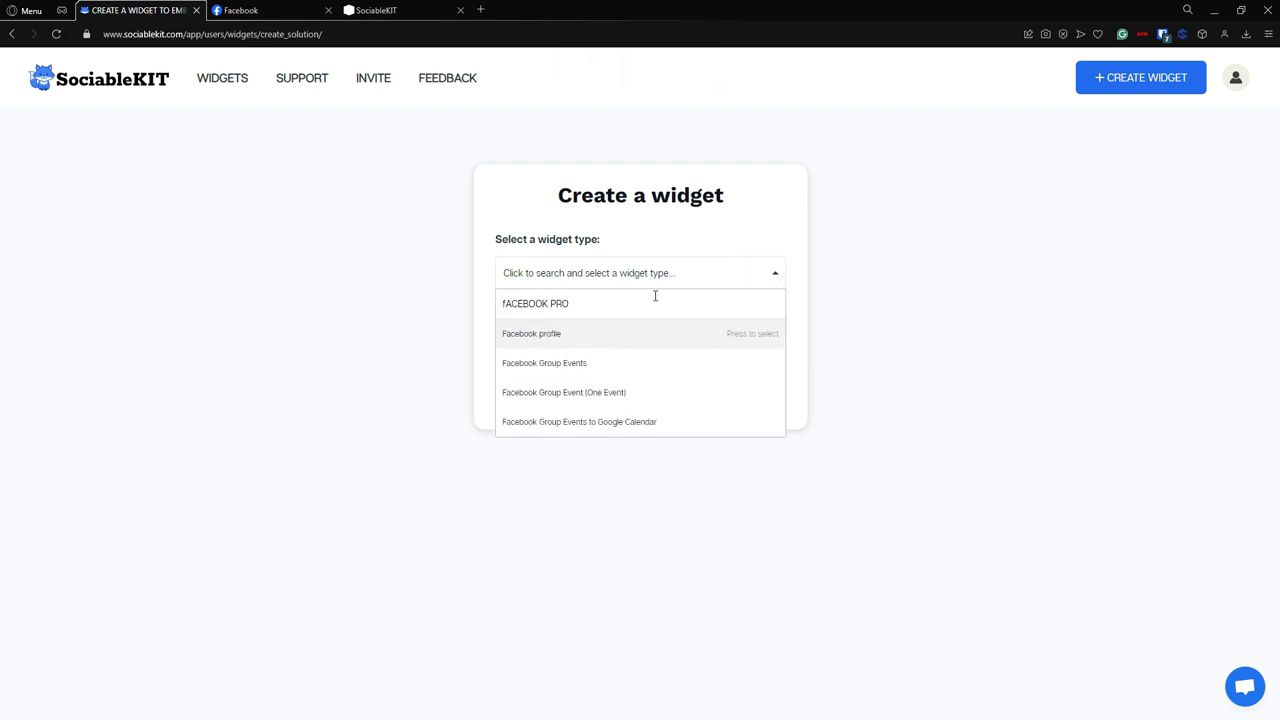
pyautogui.click(669, 333)
pyautogui.click(909, 342)
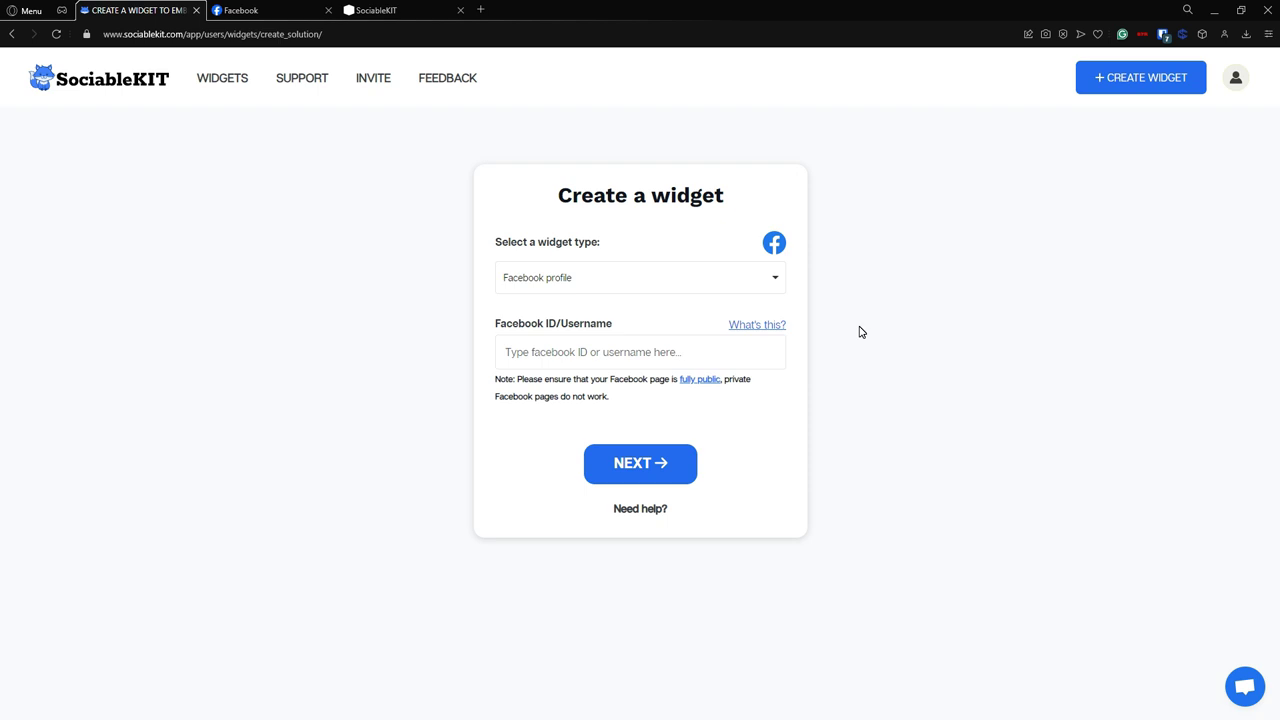
# Step: Switch to the open Facebook profile page and copy the username "zuck" from its web address
pyautogui.click(243, 10)
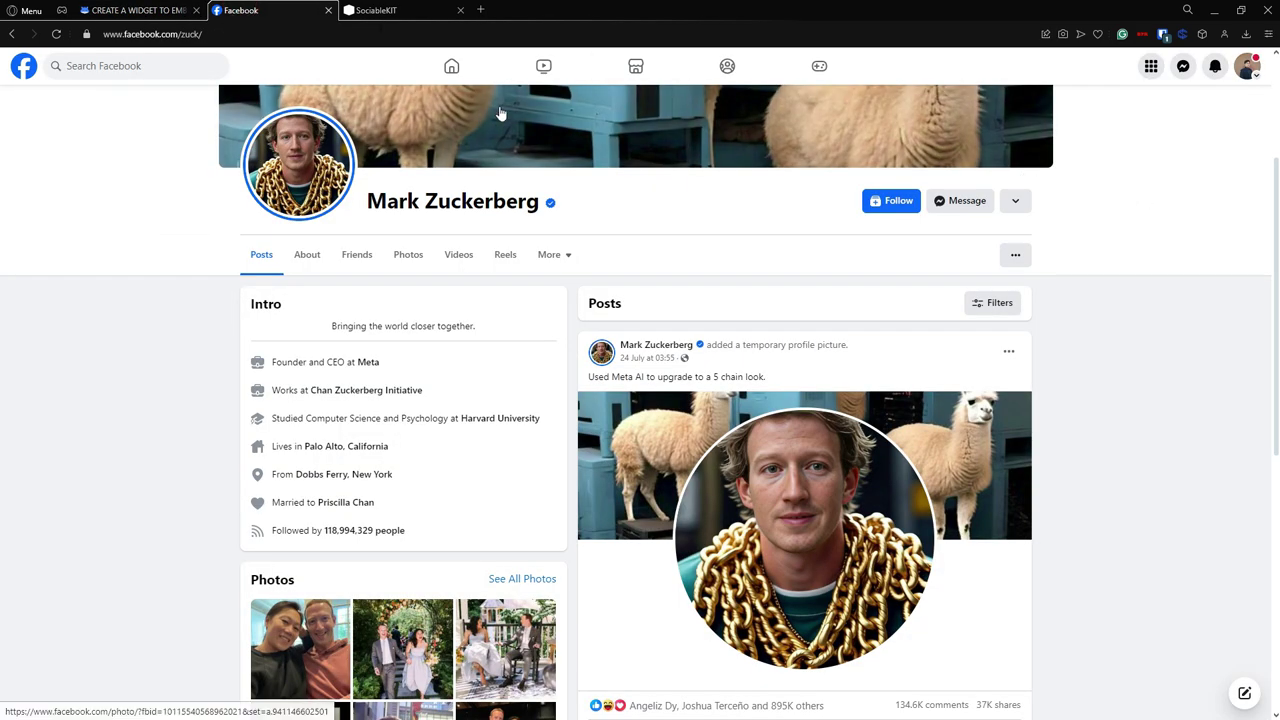
pyautogui.click(184, 34)
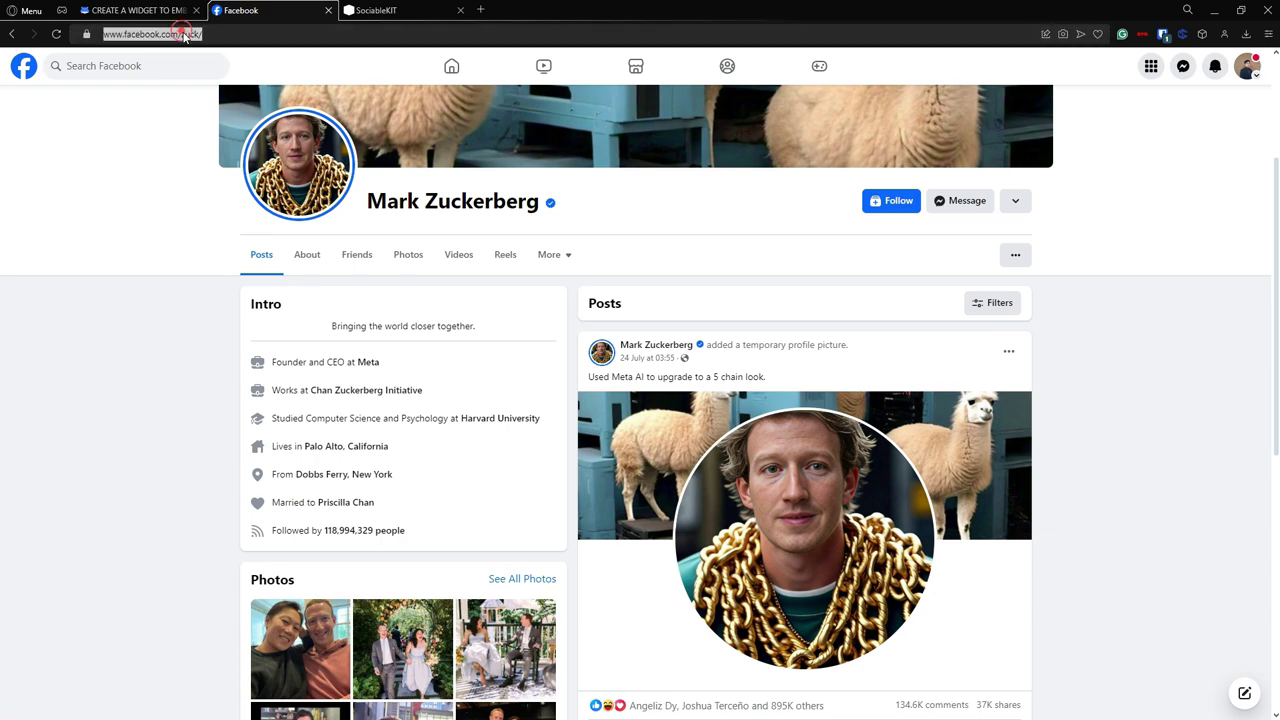
pyautogui.click(184, 34)
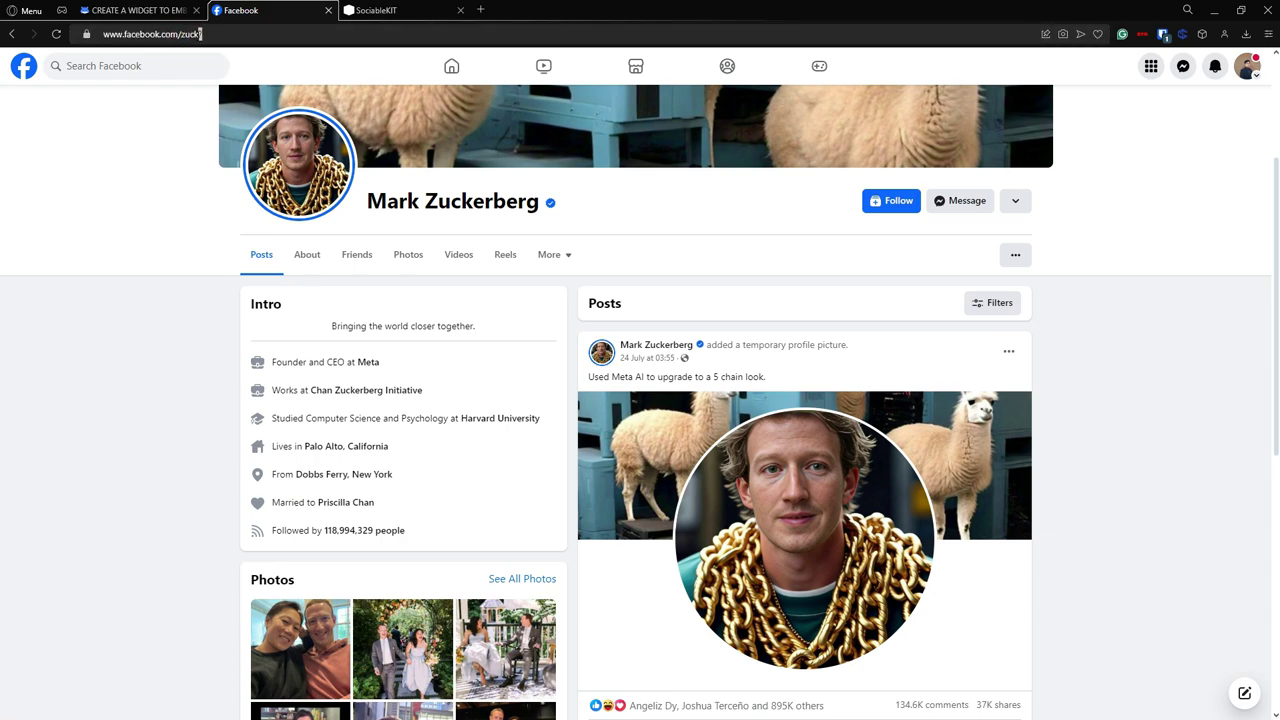
pyautogui.doubleClick(185, 35)
pyautogui.tripleClick(220, 34)
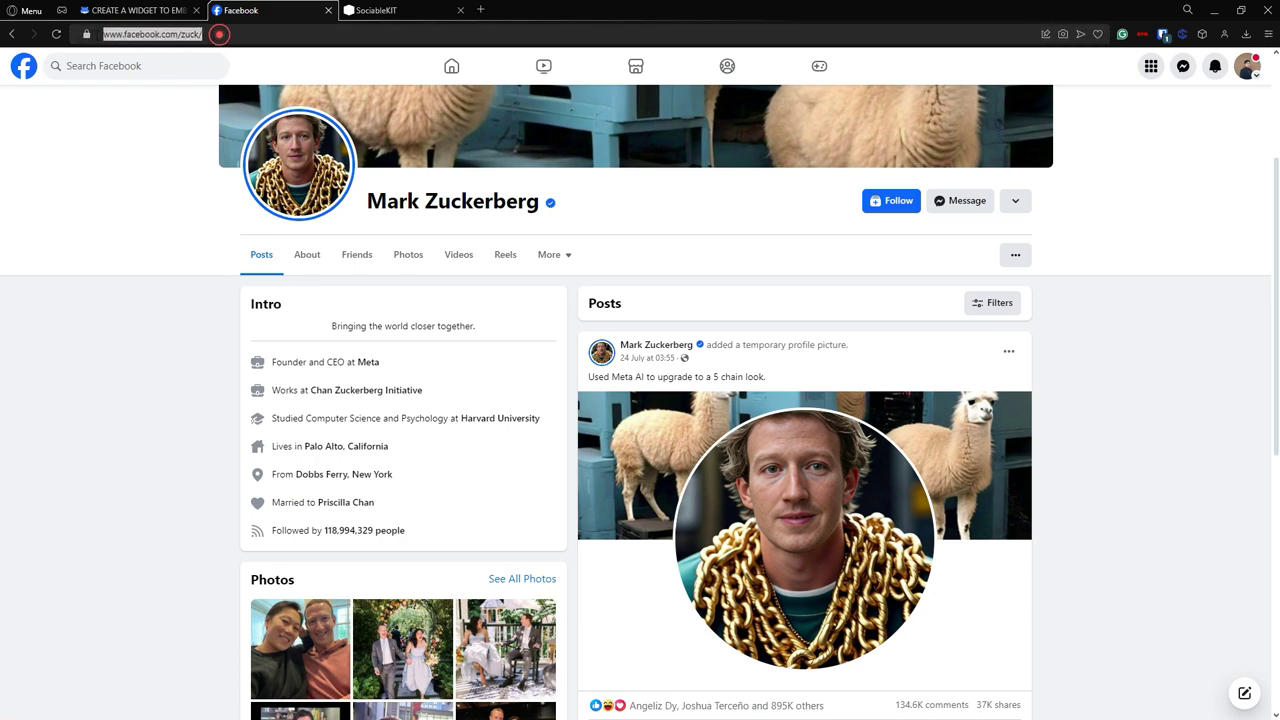
pyautogui.rightClick(137, 37)
pyautogui.click(187, 83)
pyautogui.click(111, 175)
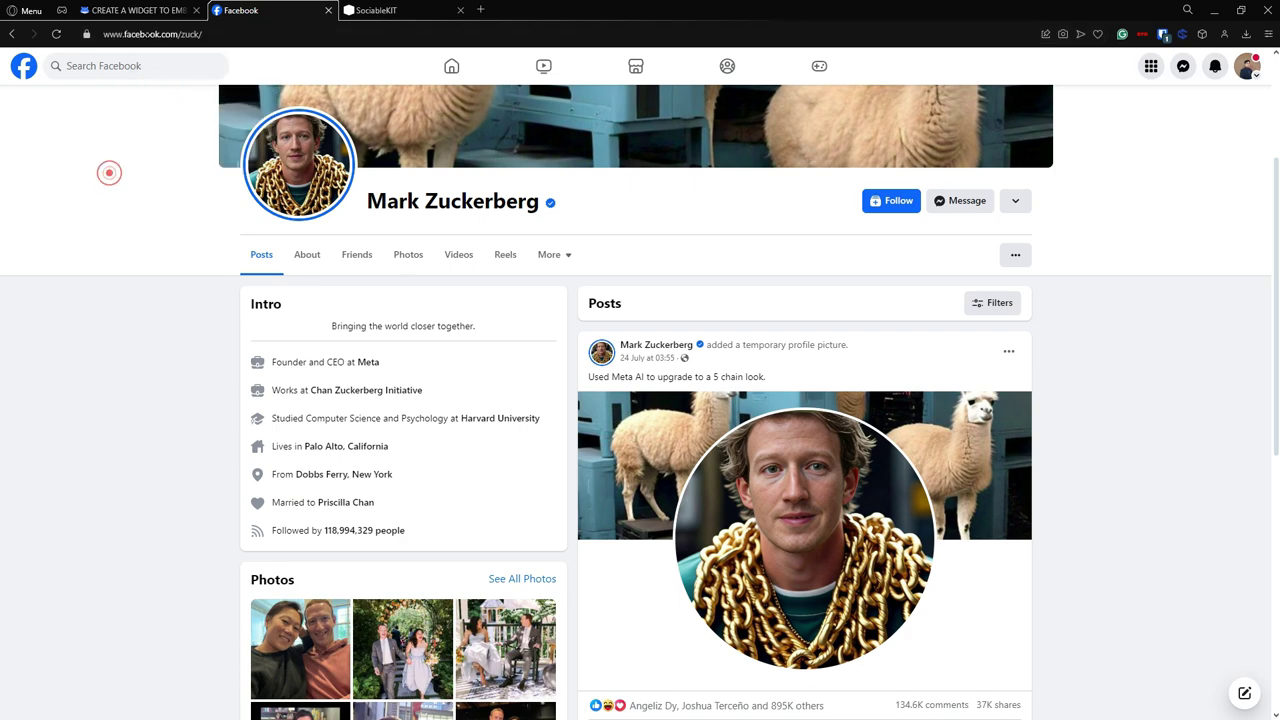
# Step: Return to the widget form, enter the copied "zuck" as the Facebook ID/Username and proceed to the customization page
pyautogui.click(140, 10)
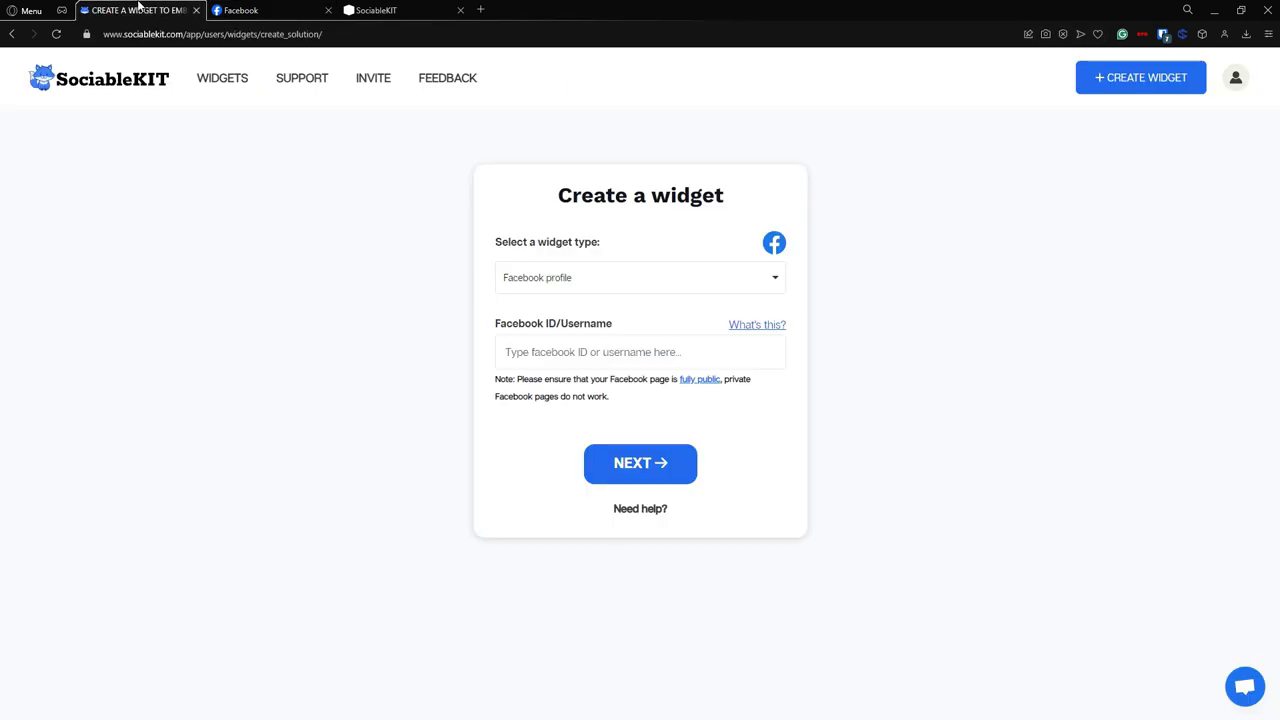
pyautogui.click(645, 352)
pyautogui.rightClick(645, 352)
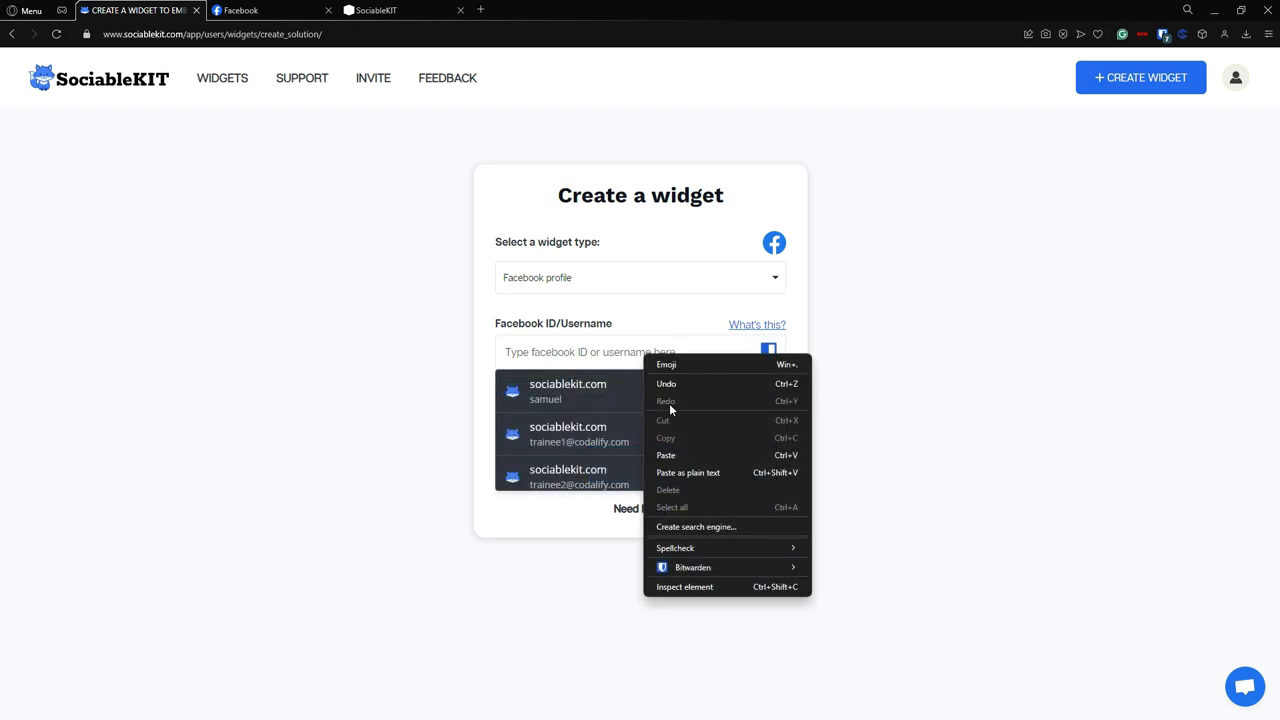
pyautogui.click(667, 451)
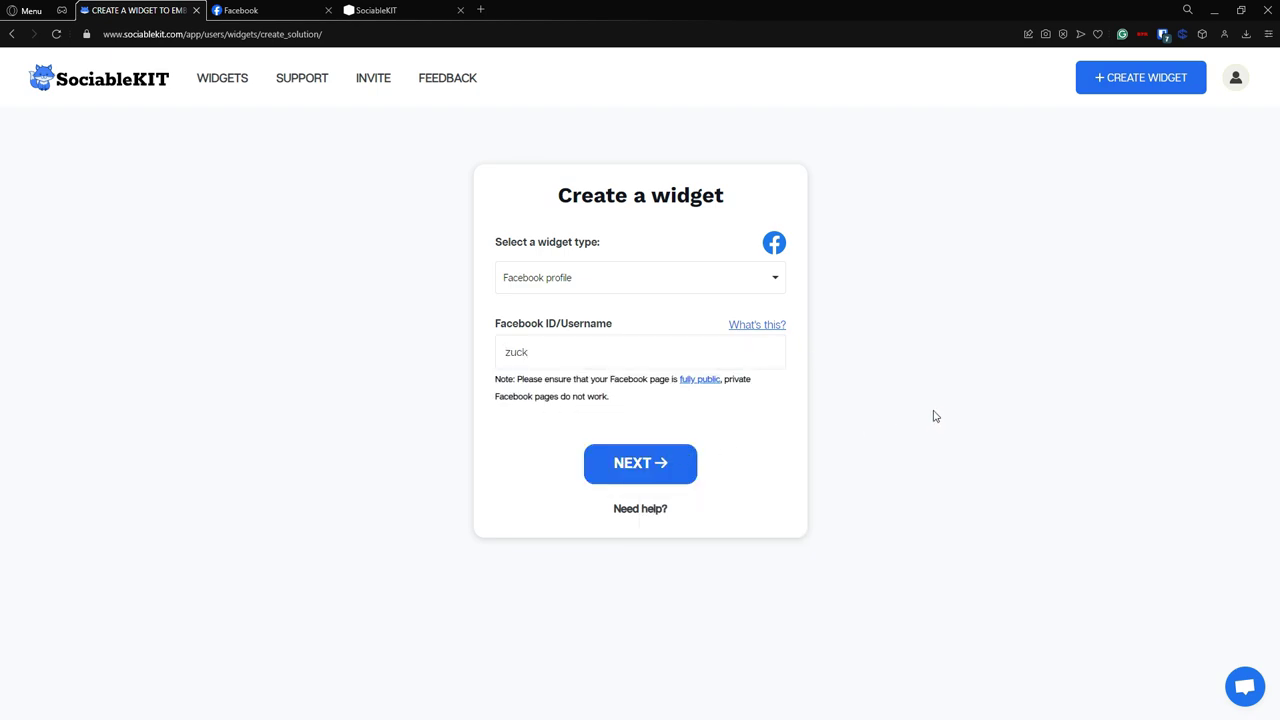
pyautogui.click(673, 473)
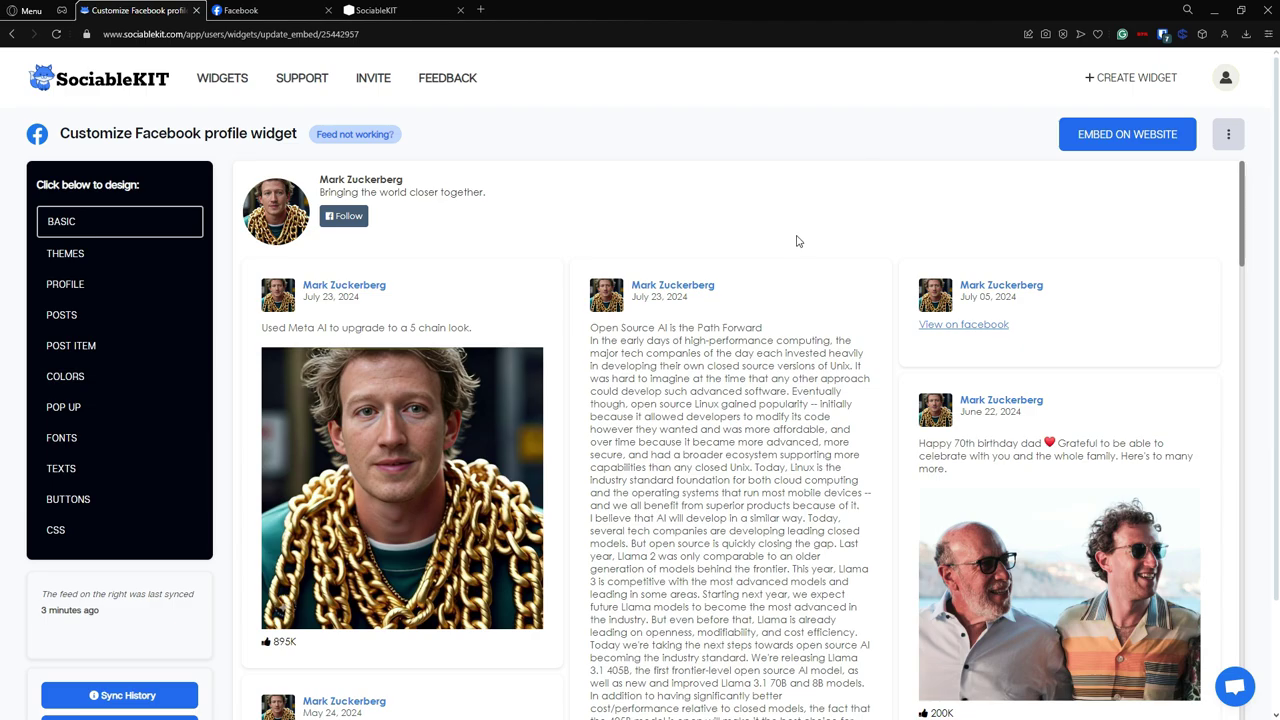
# Step: Look over the feed preview and open the widget's theme settings
pyautogui.scroll(-10, 801, 241)
pyautogui.scroll(12, 801, 262)
pyautogui.click(128, 257)
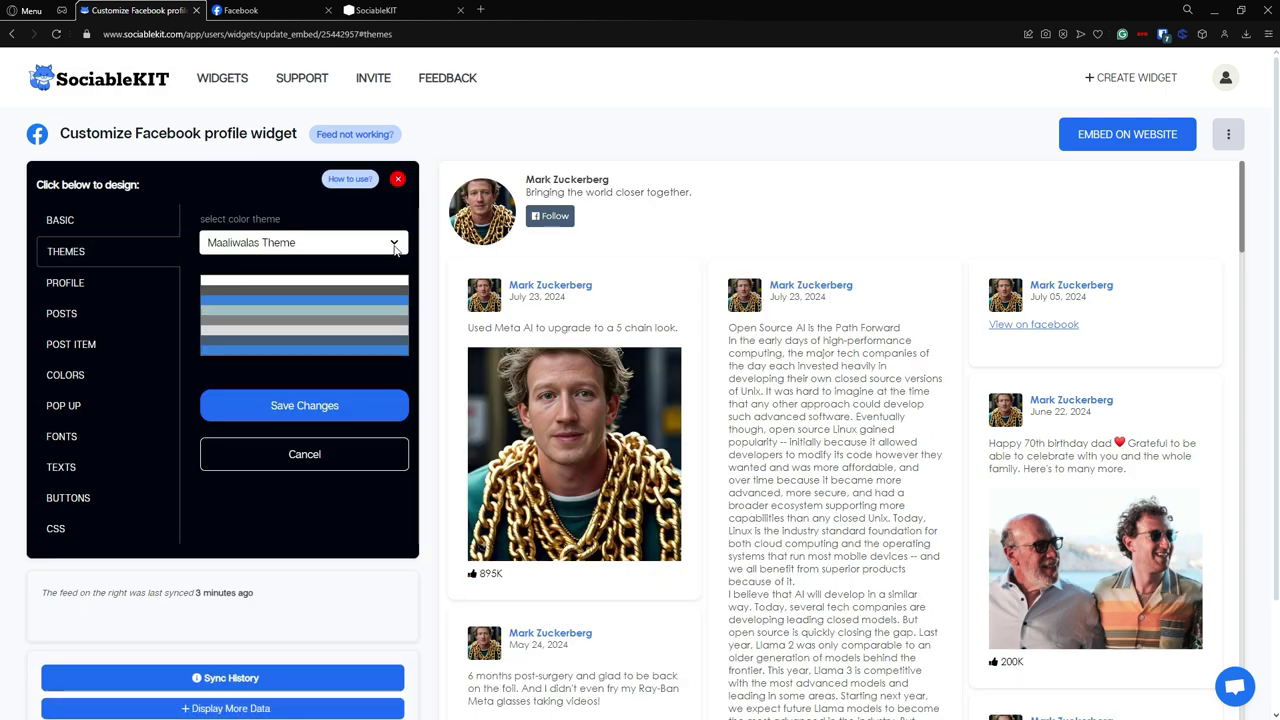
pyautogui.click(394, 246)
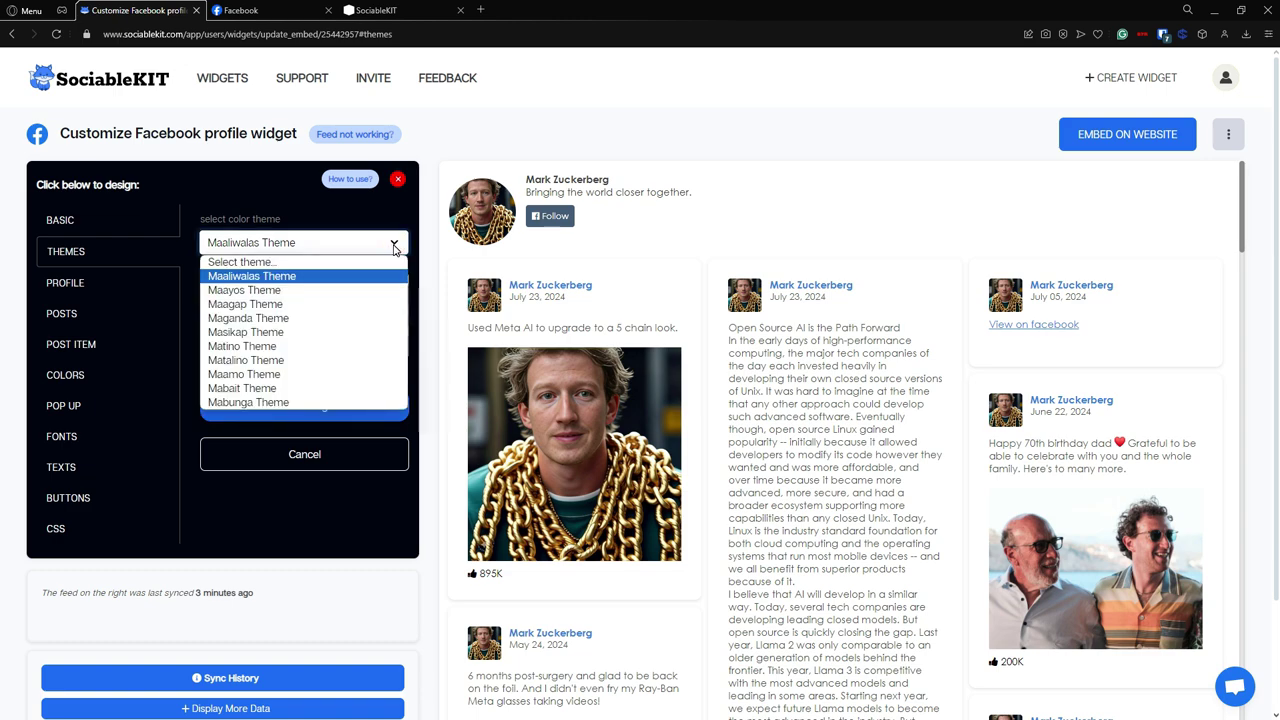
pyautogui.click(340, 332)
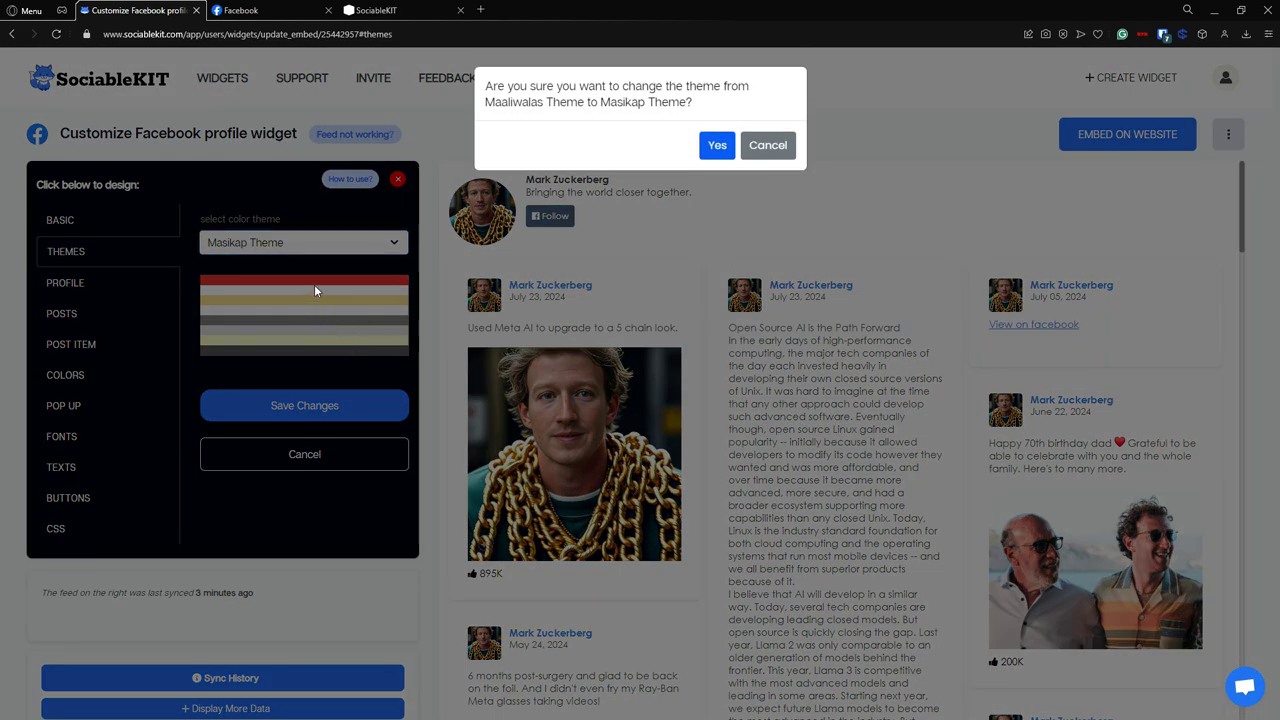
pyautogui.click(760, 150)
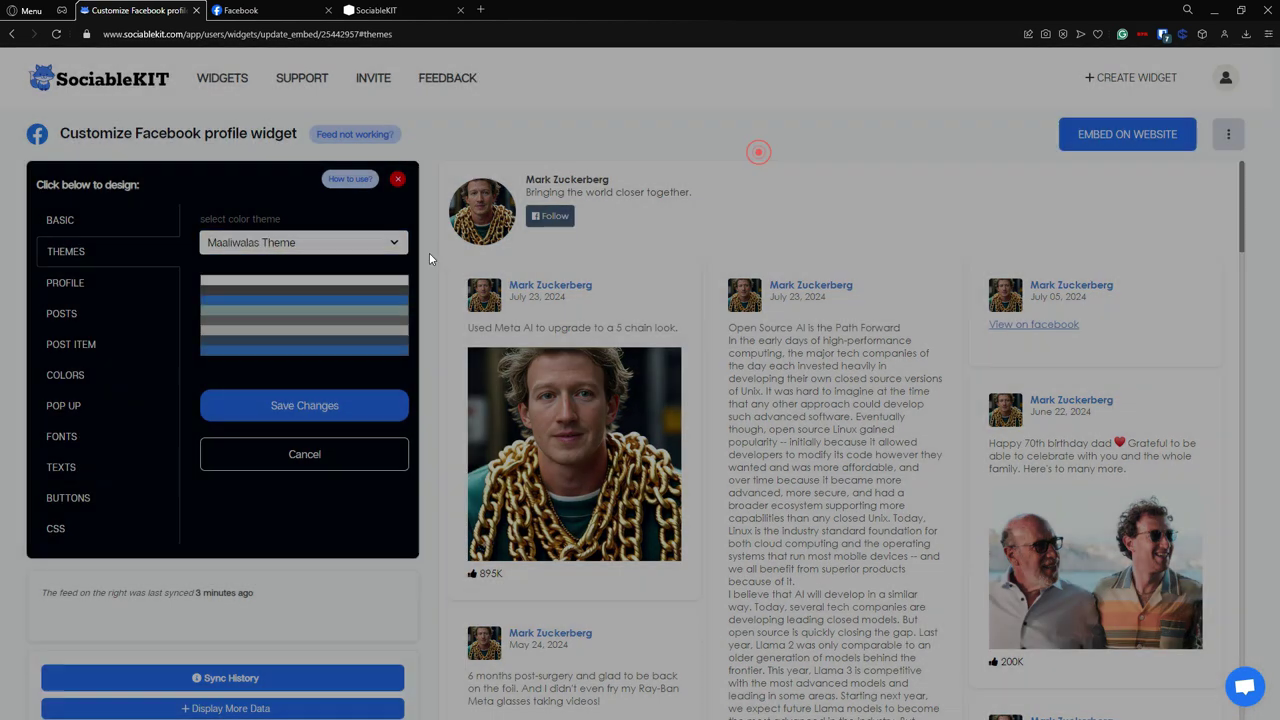
# Step: Change the widget's color theme to Maayos Theme and confirm the change
pyautogui.click(350, 247)
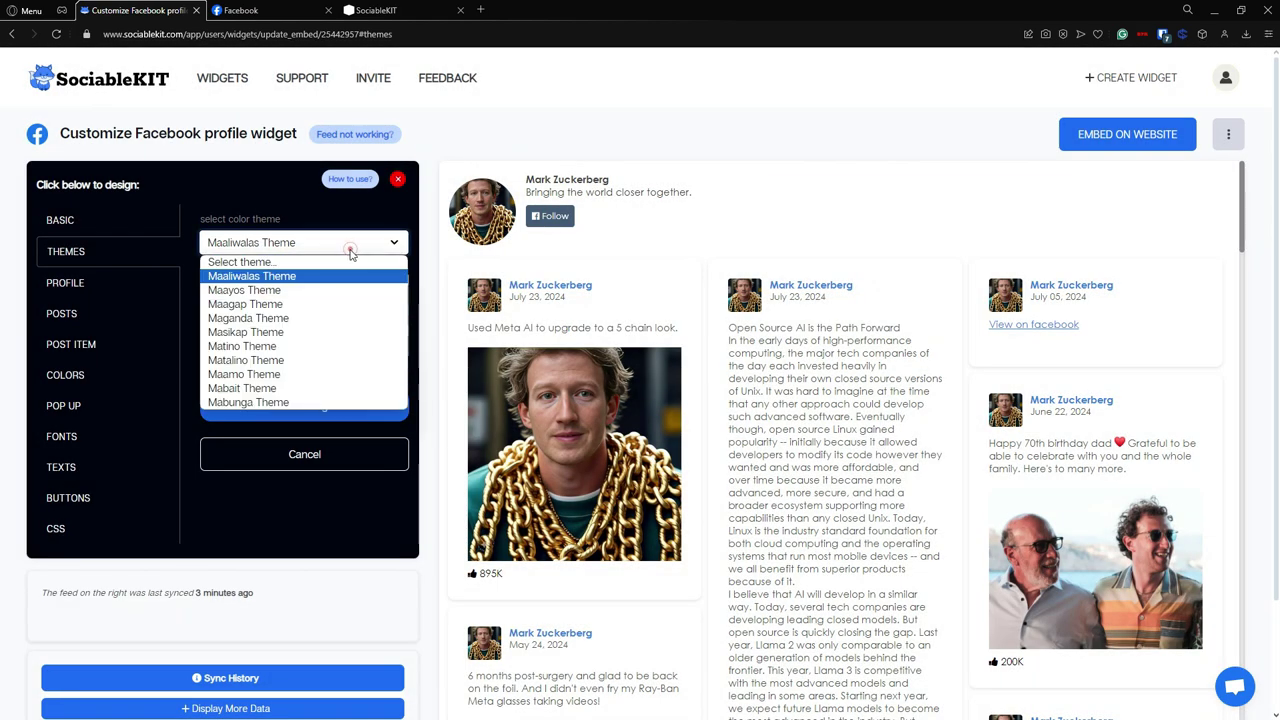
pyautogui.click(311, 291)
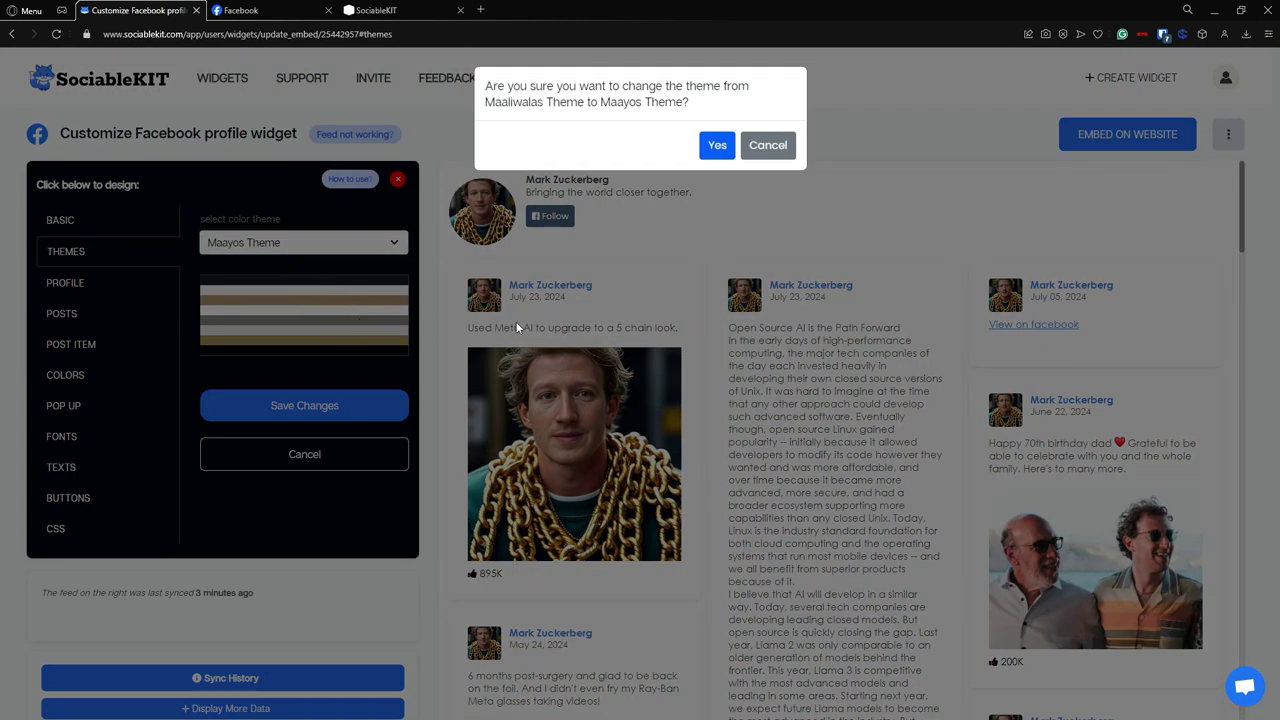
pyautogui.click(717, 145)
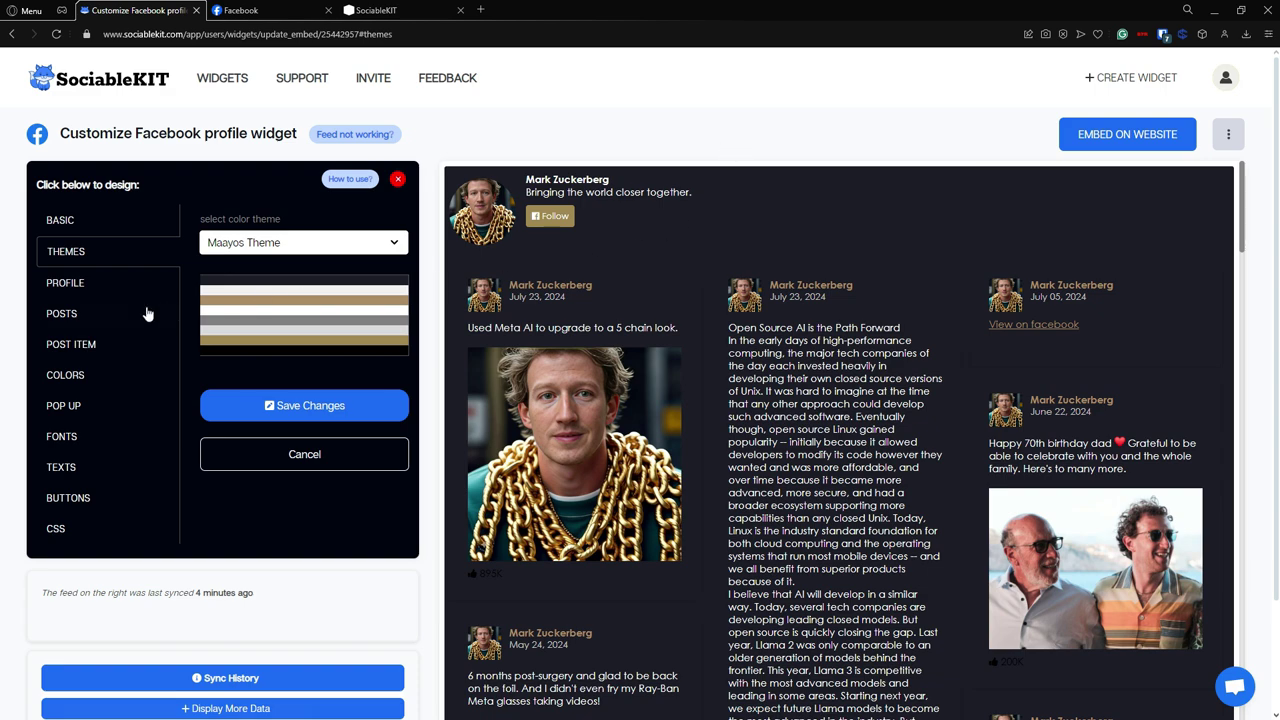
# Step: Set the posts layout to Grid with a post count of 6 and save the changes
pyautogui.click(110, 315)
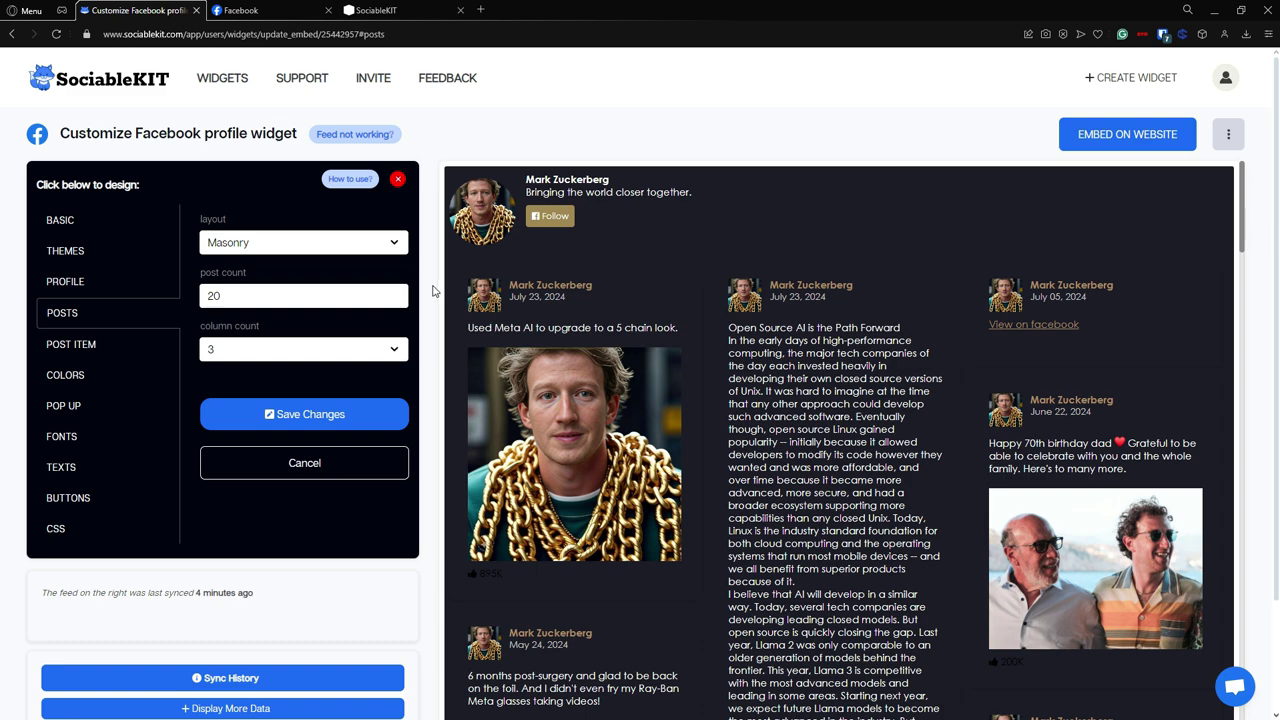
pyautogui.click(394, 243)
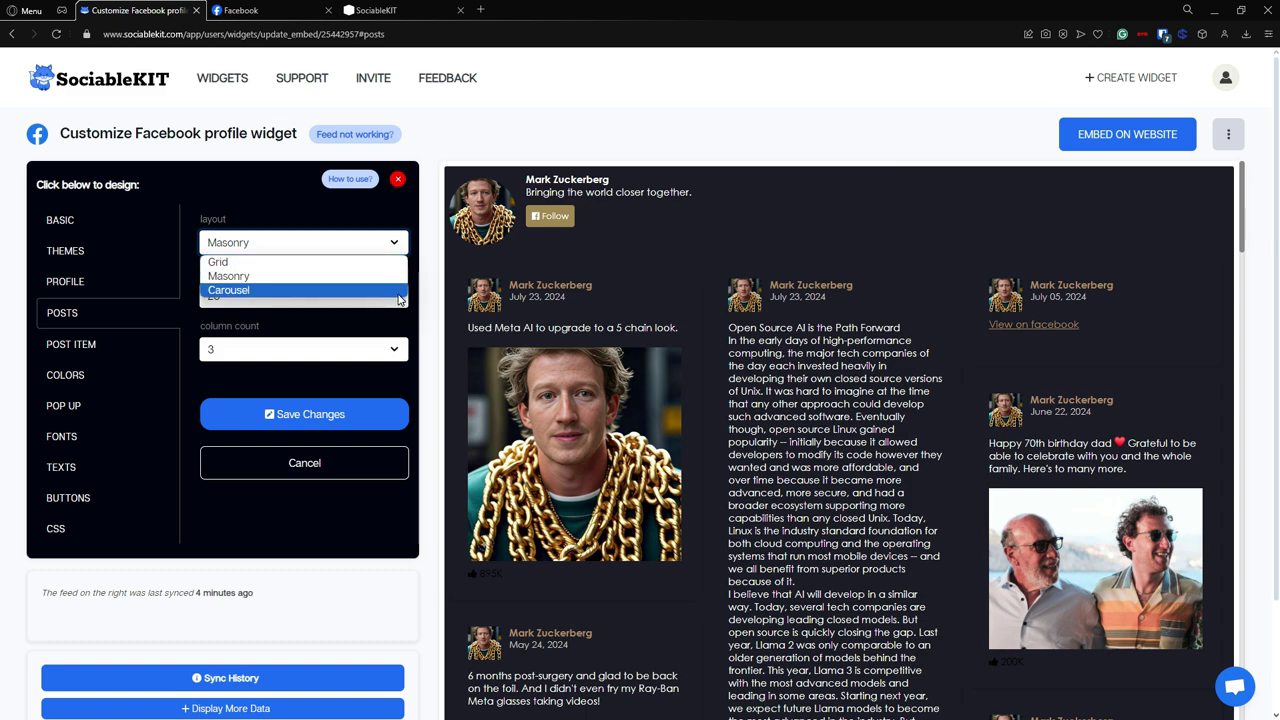
pyautogui.click(384, 265)
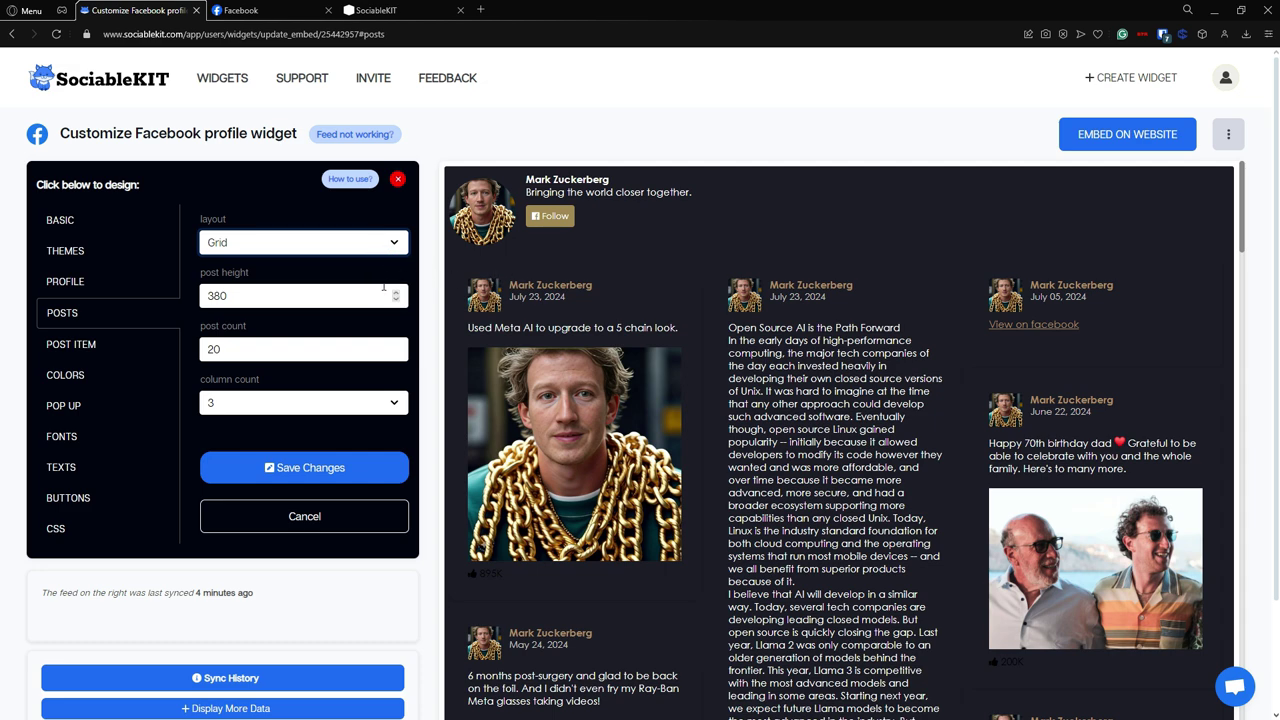
pyautogui.doubleClick(348, 349)
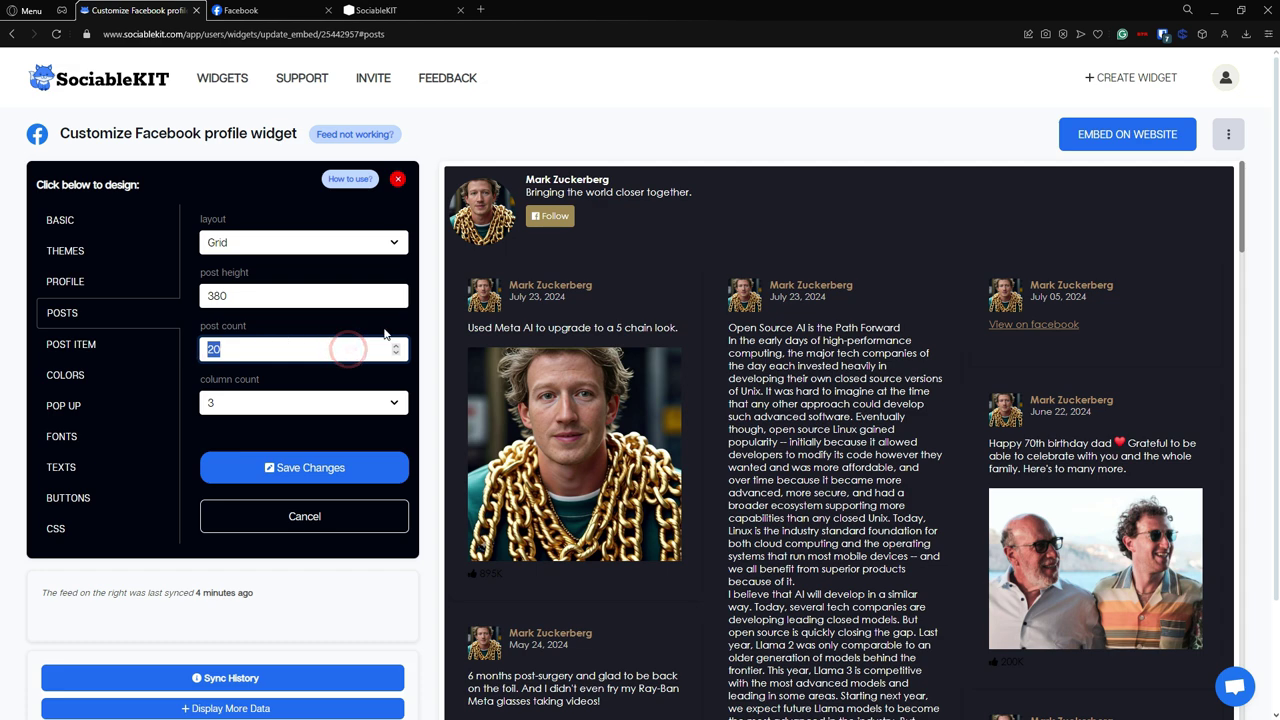
pyautogui.write('6')
pyautogui.click(368, 473)
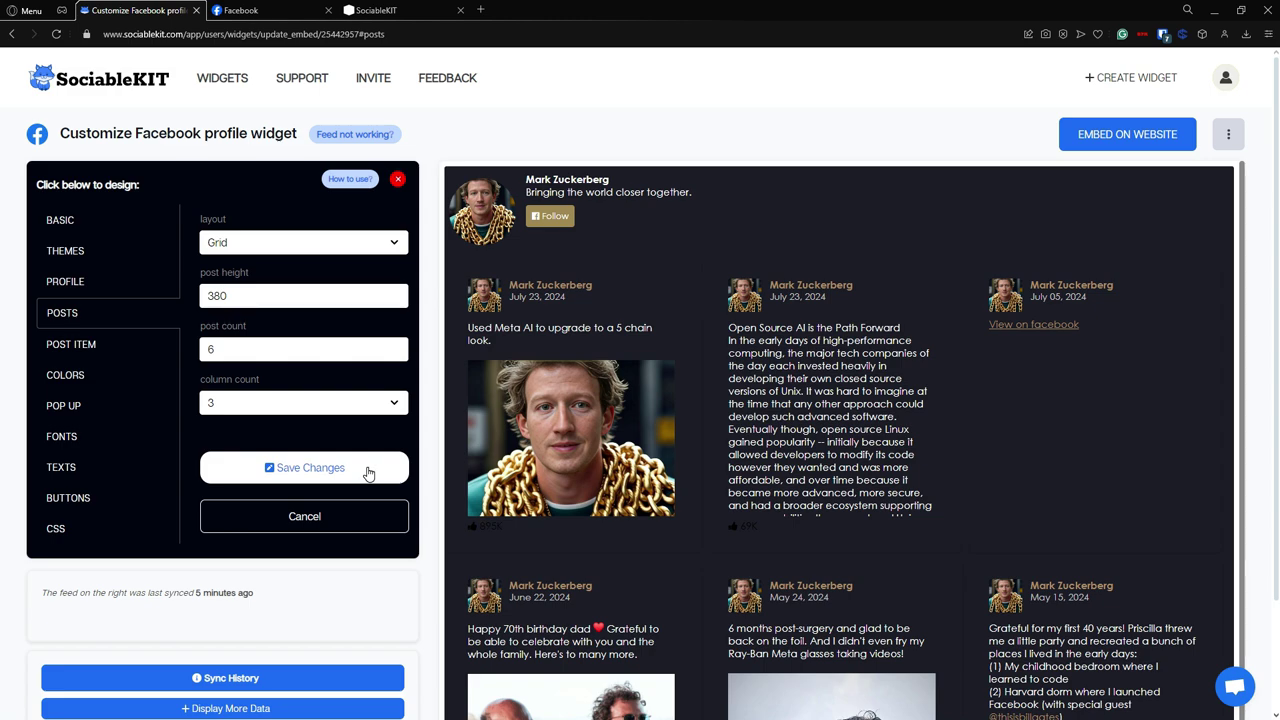
# Step: Examine the feed preview to see how the posts are arranged in the grid layout
pyautogui.scroll(-3, 815, 455)
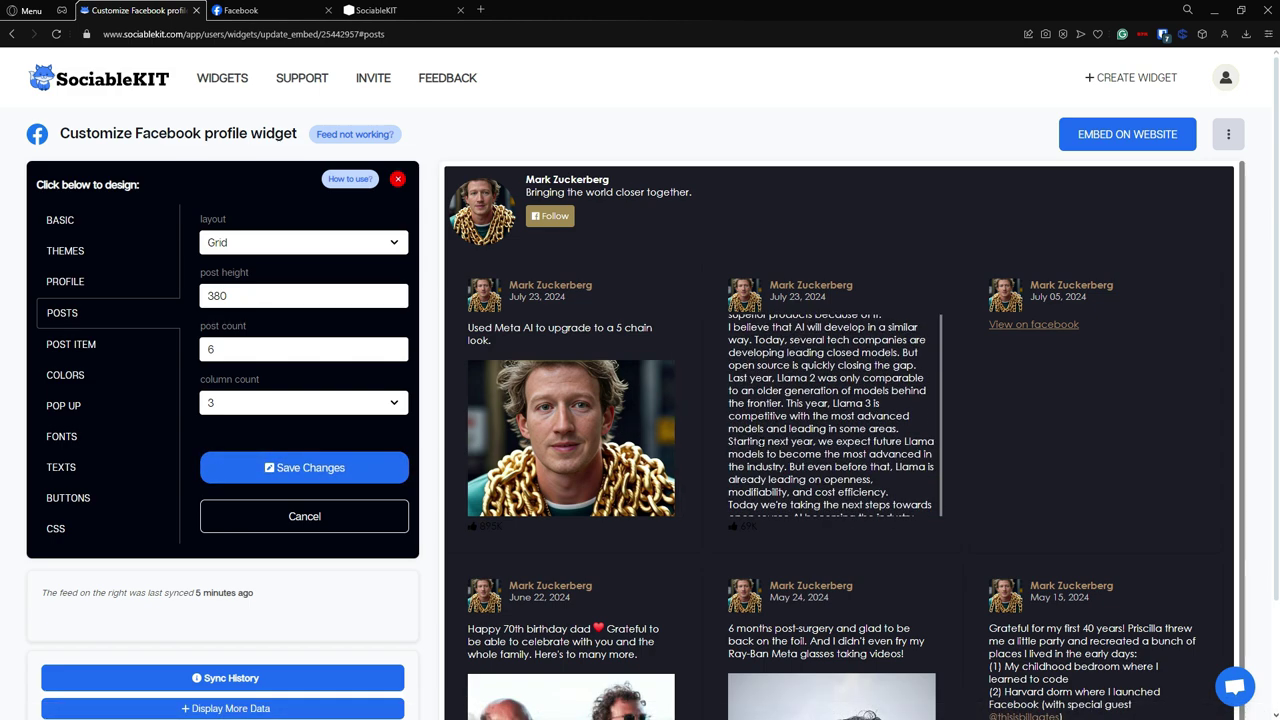
pyautogui.scroll(-1, 671, 505)
pyautogui.scroll(-1, 697, 536)
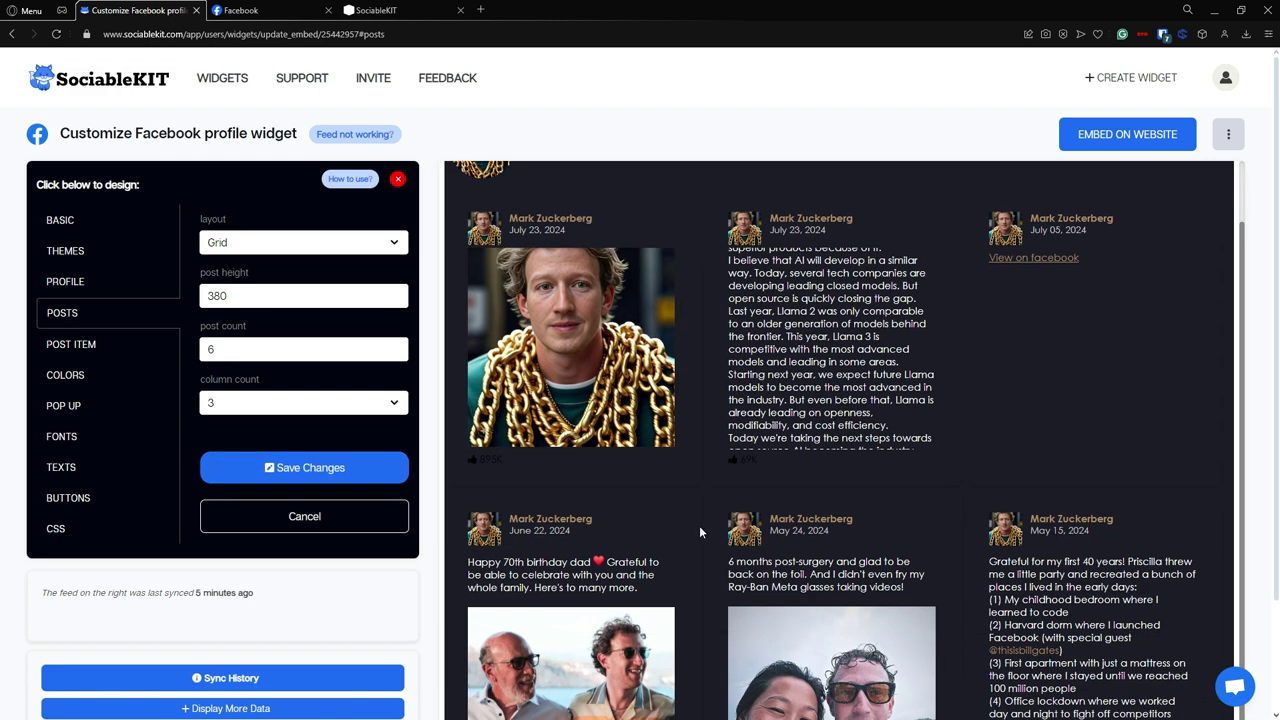
pyautogui.scroll(-2, 699, 525)
pyautogui.scroll(-1, 850, 520)
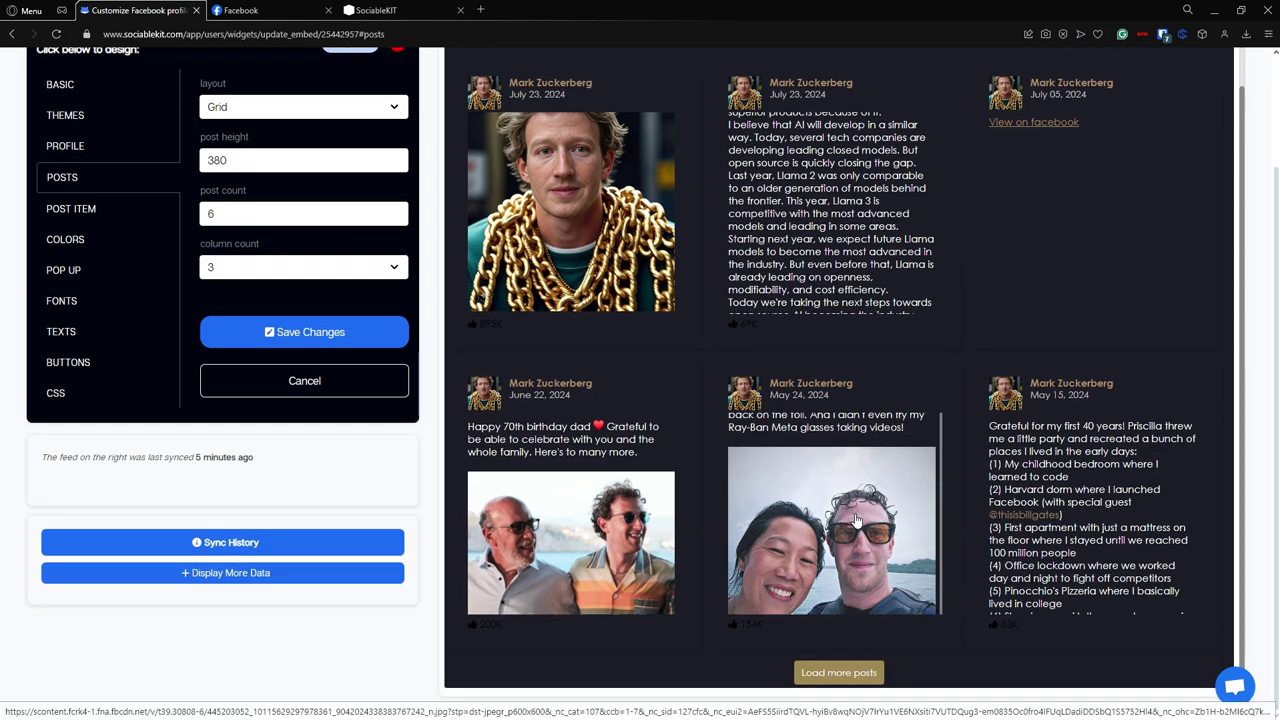
pyautogui.scroll(-1, 856, 519)
pyautogui.scroll(-3, 1090, 500)
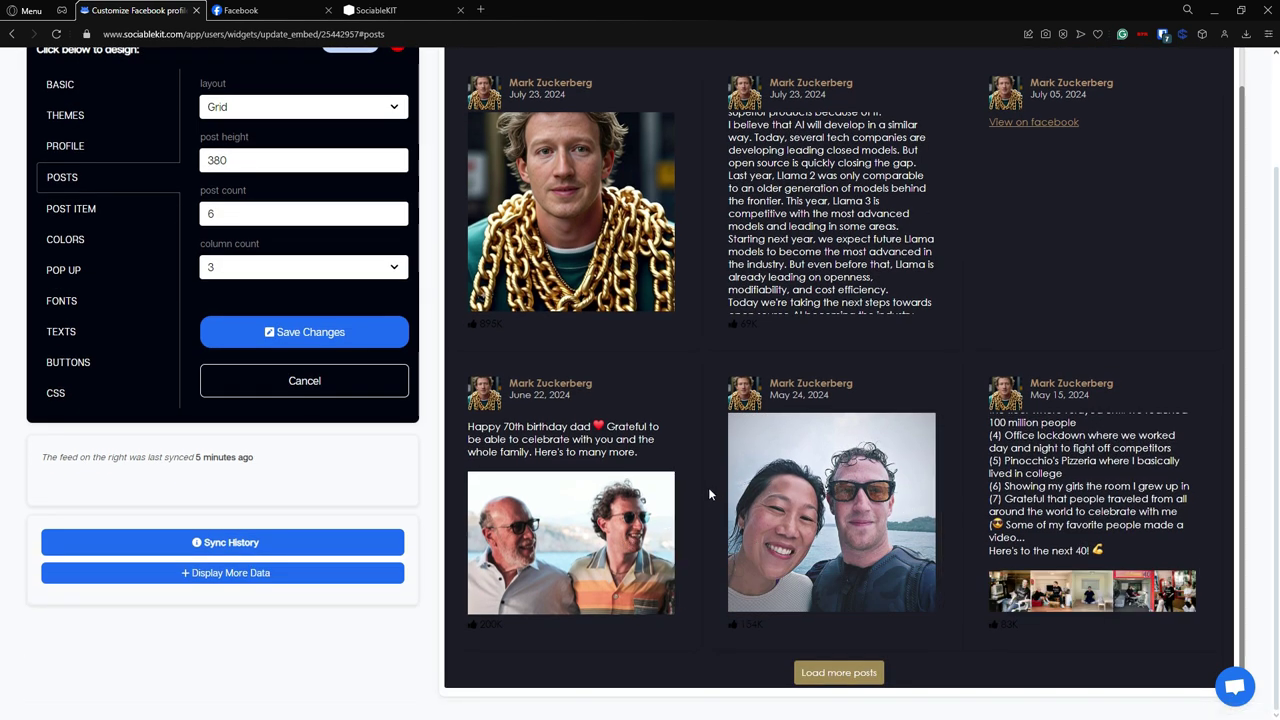
pyautogui.scroll(5, 702, 485)
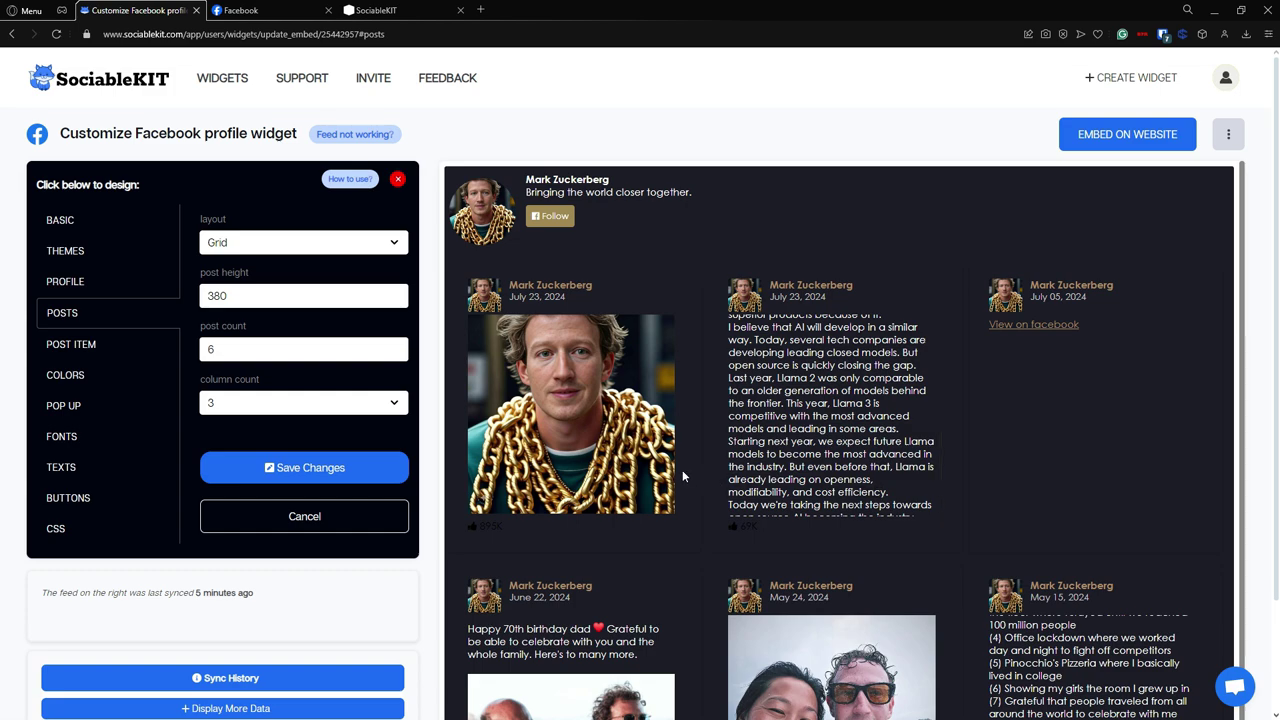
pyautogui.scroll(3, 831, 415)
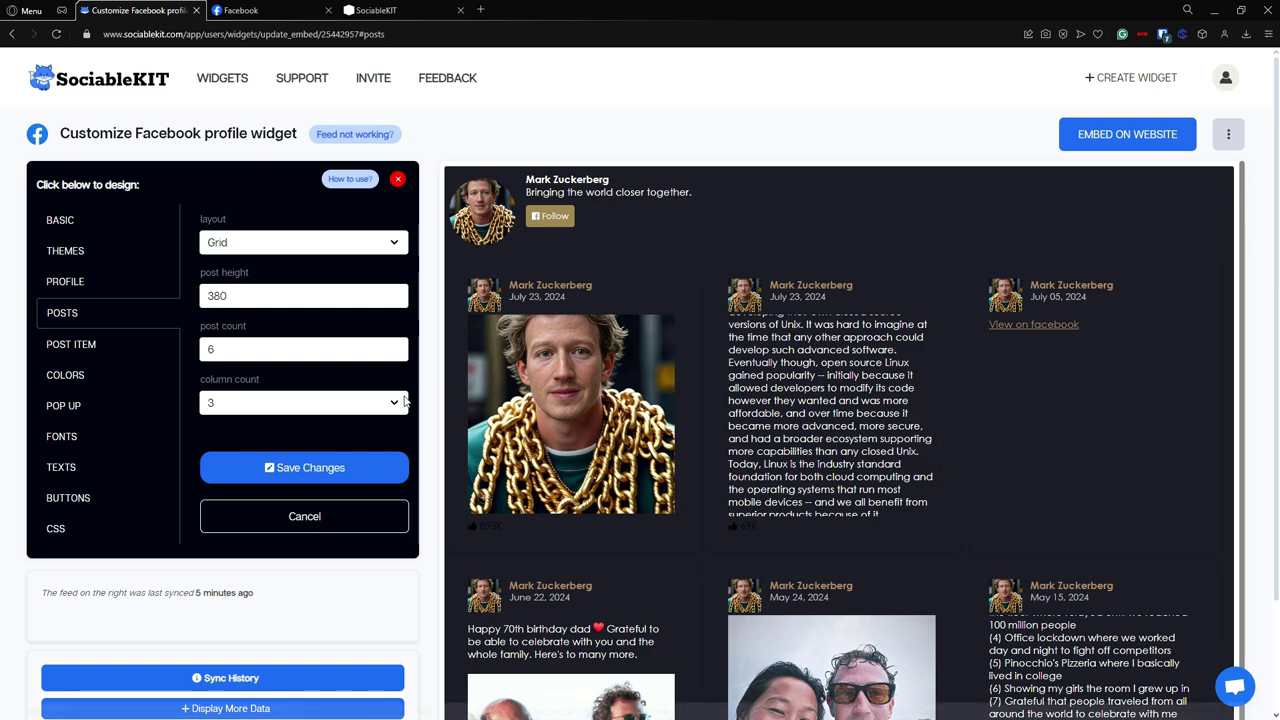
# Step: Try a feed background color of #1c1c2a in the widget's color settings
pyautogui.click(88, 374)
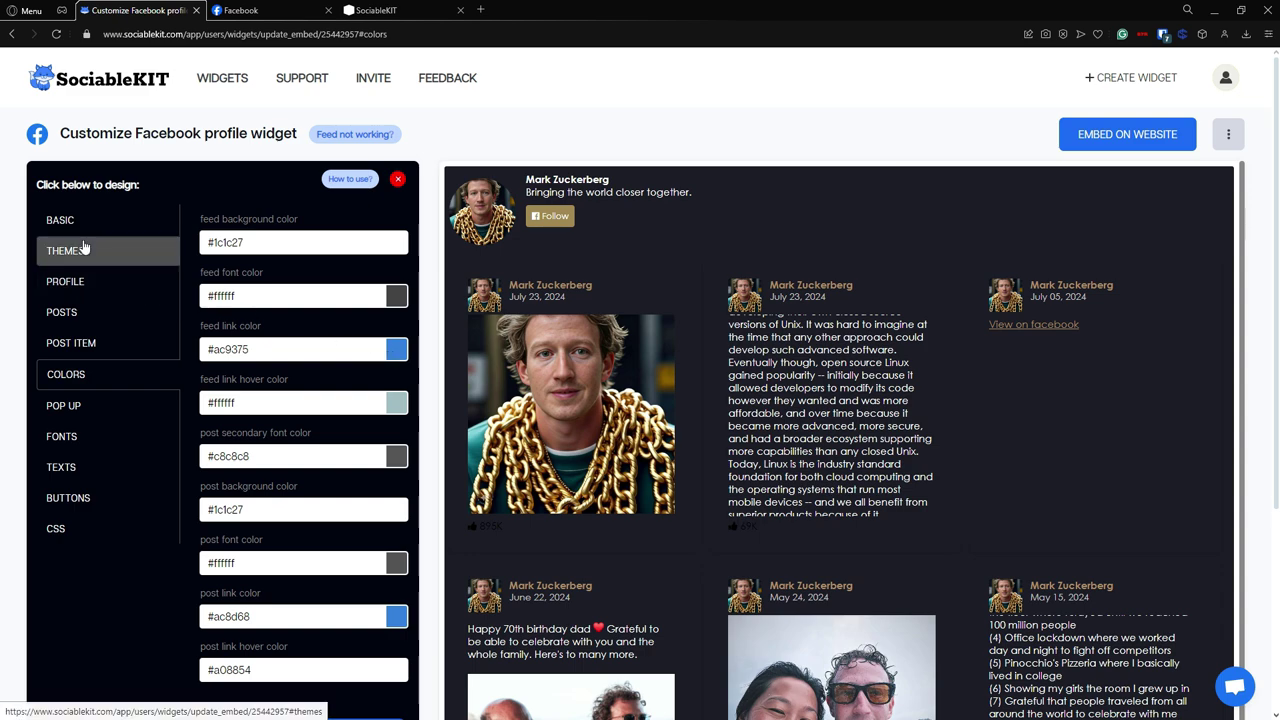
pyautogui.click(397, 251)
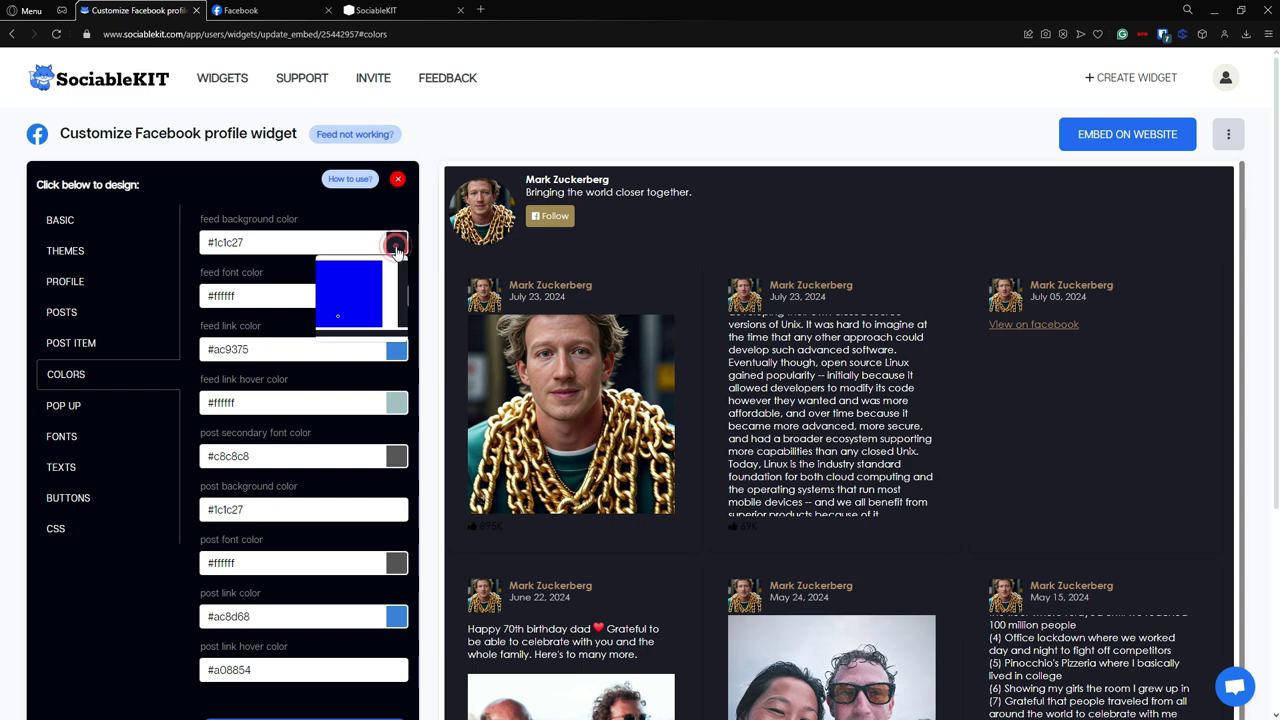
pyautogui.click(420, 238)
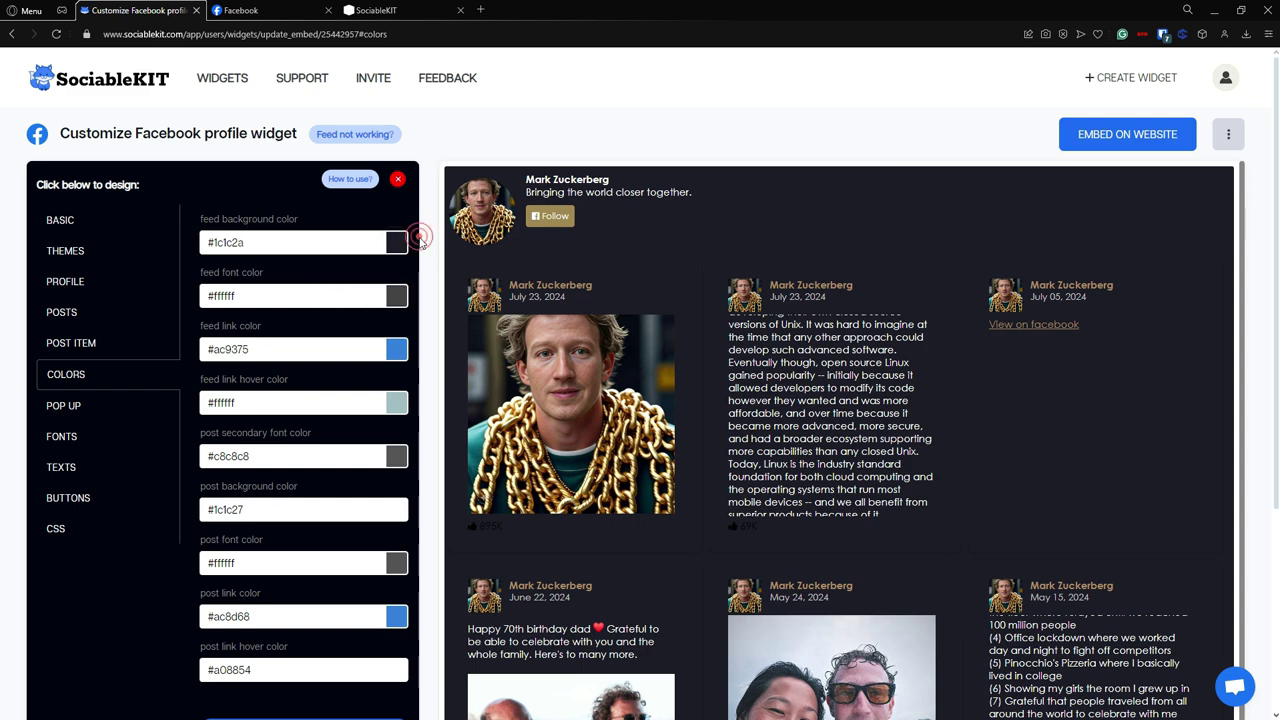
pyautogui.scroll(-1, 405, 306)
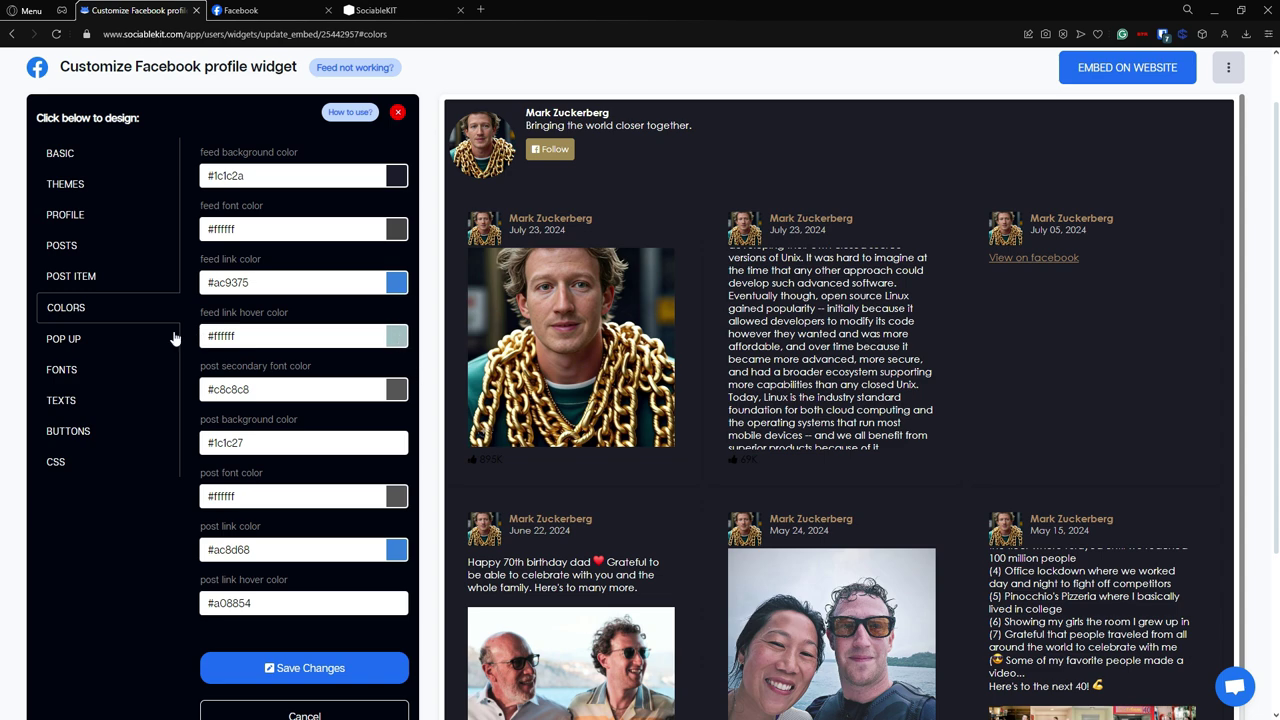
# Step: Preview the first post's pop-up and try a popup background color of #fffffa in the pop-up settings
pyautogui.click(126, 327)
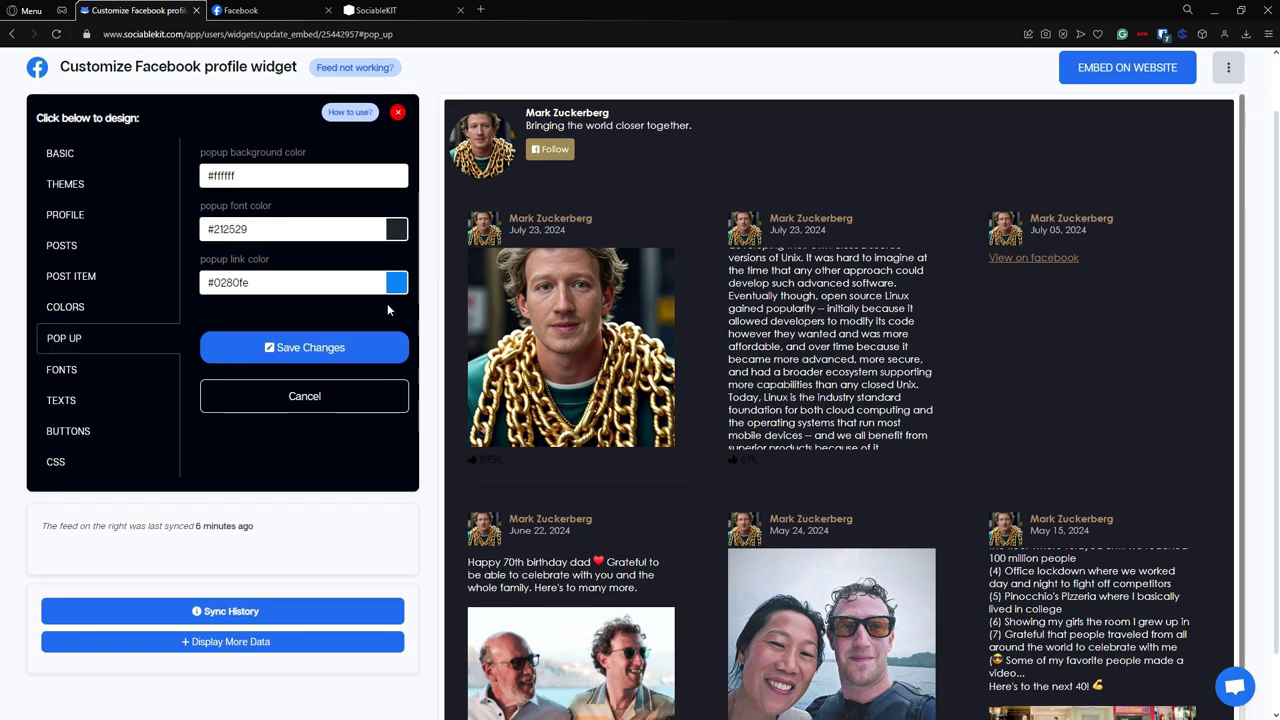
pyautogui.click(632, 343)
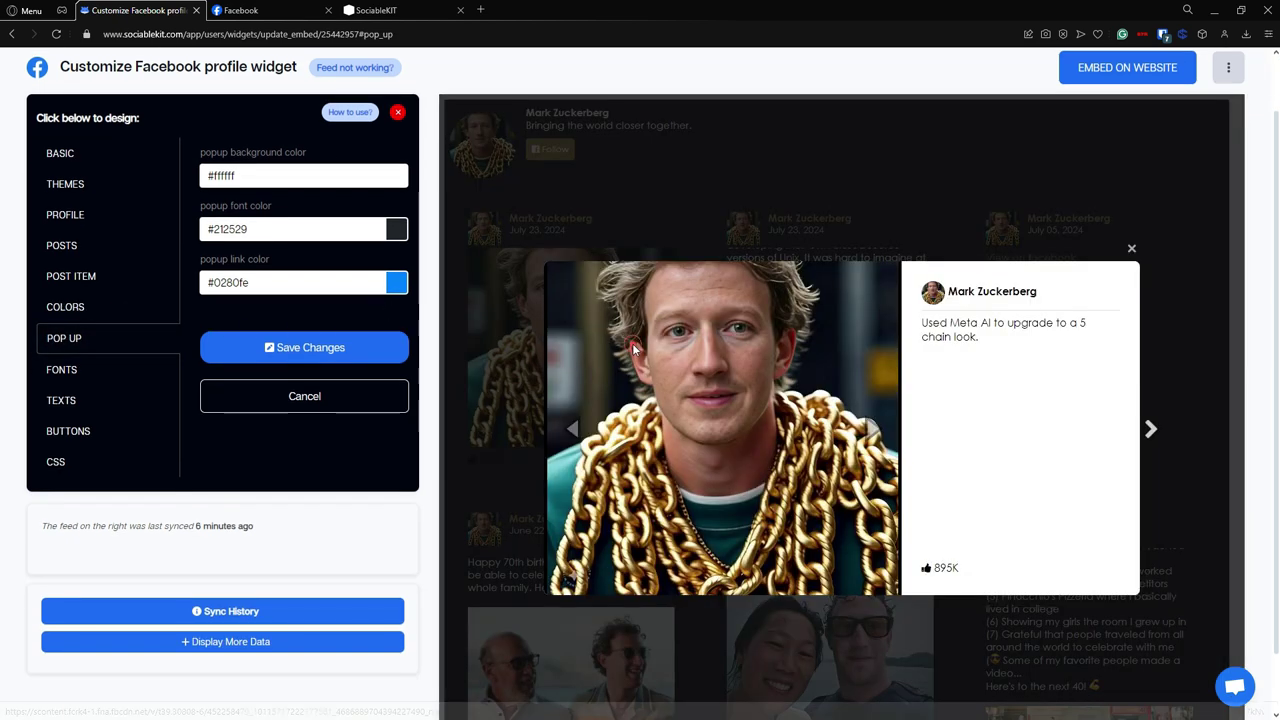
pyautogui.click(391, 181)
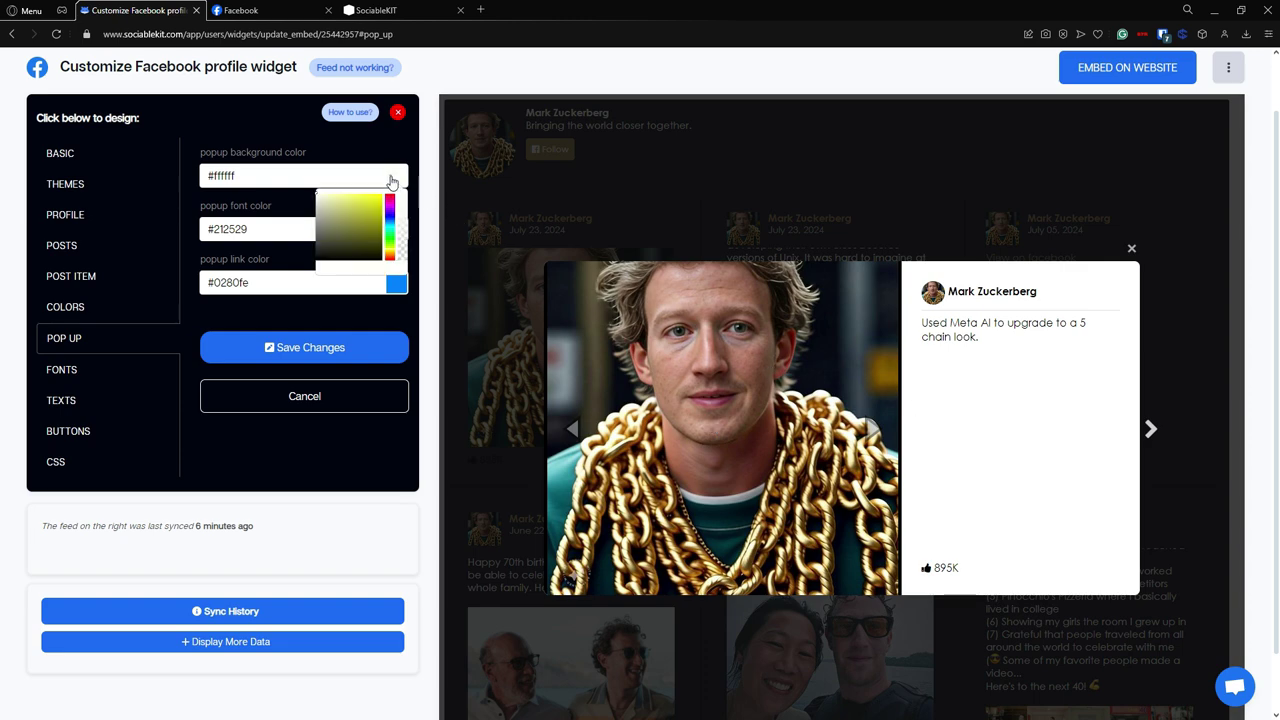
pyautogui.click(409, 157)
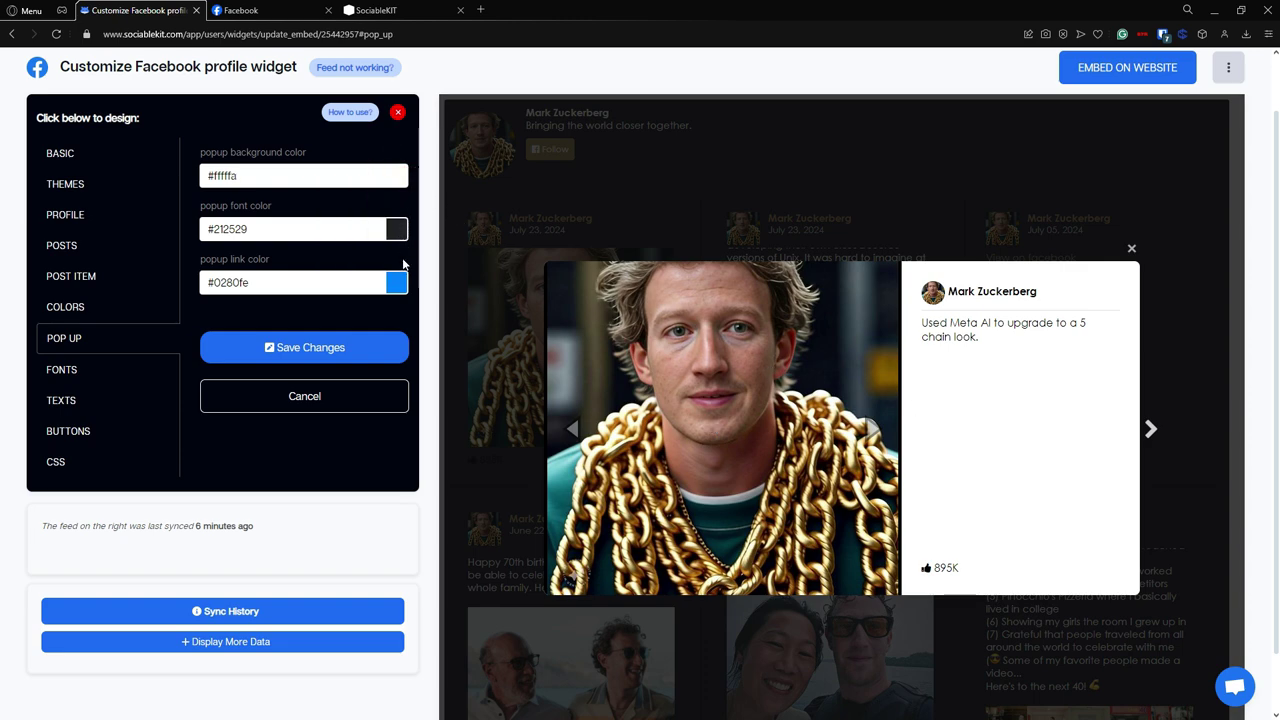
pyautogui.click(1131, 247)
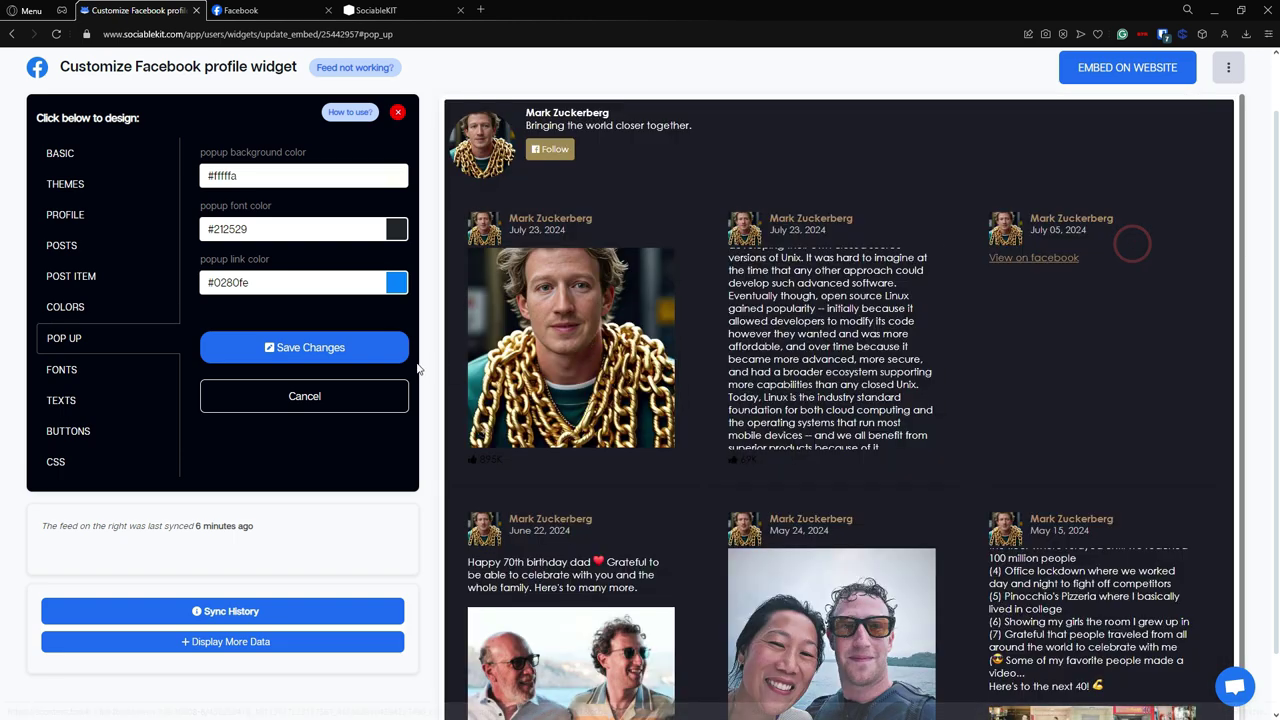
# Step: View the widget's custom CSS settings and close the design options
pyautogui.click(56, 461)
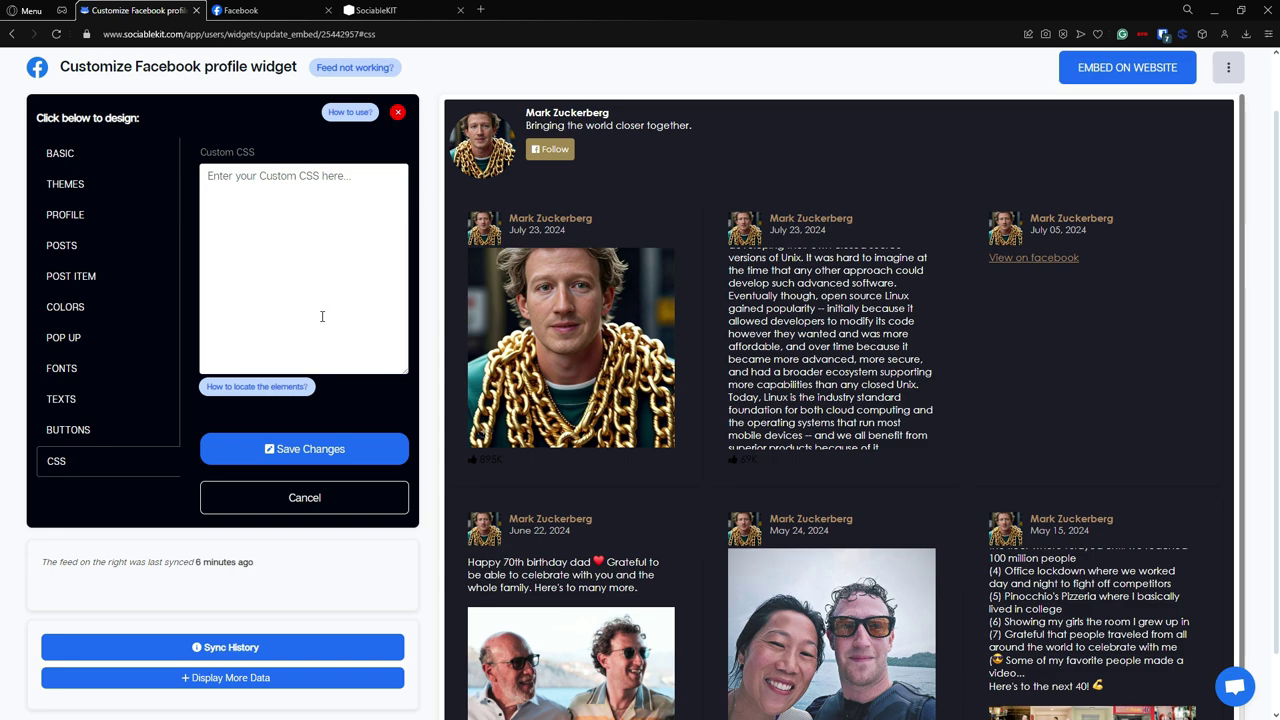
pyautogui.scroll(1, 322, 316)
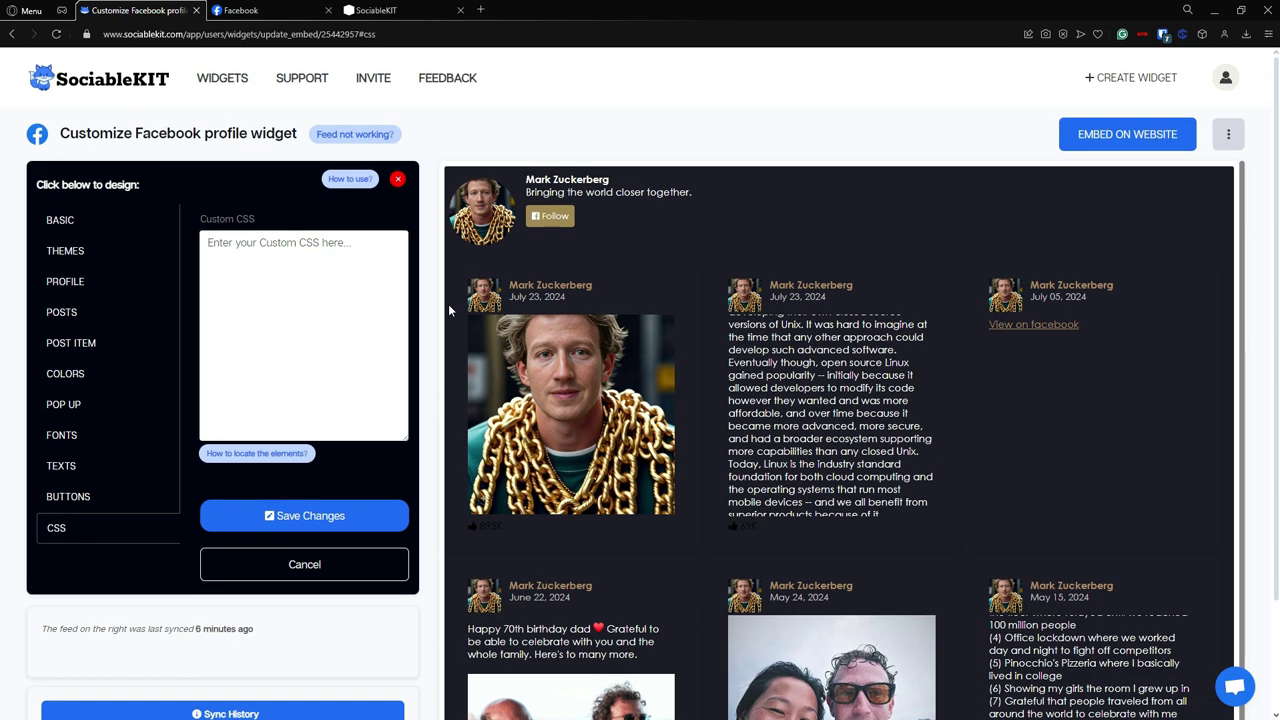
pyautogui.click(398, 179)
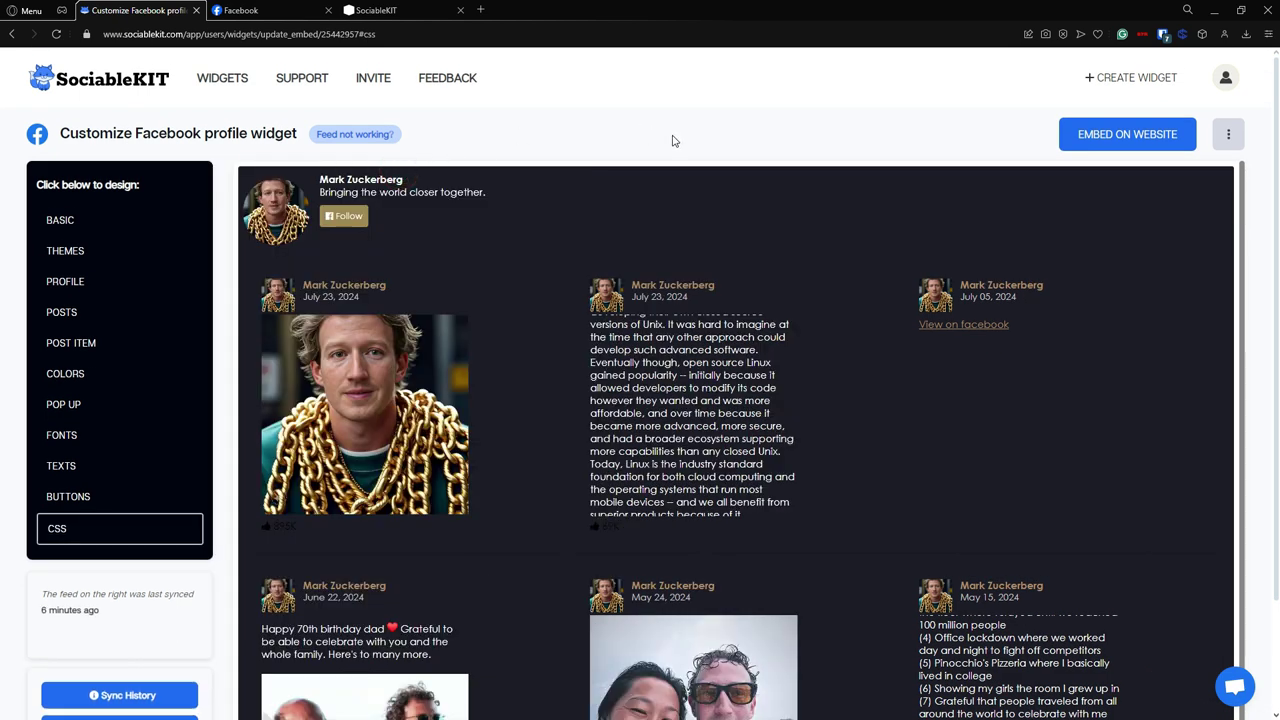
# Step: Start embedding the widget, choose Squarespace as the website builder, and copy the JavaScript embed code
pyautogui.click(1157, 142)
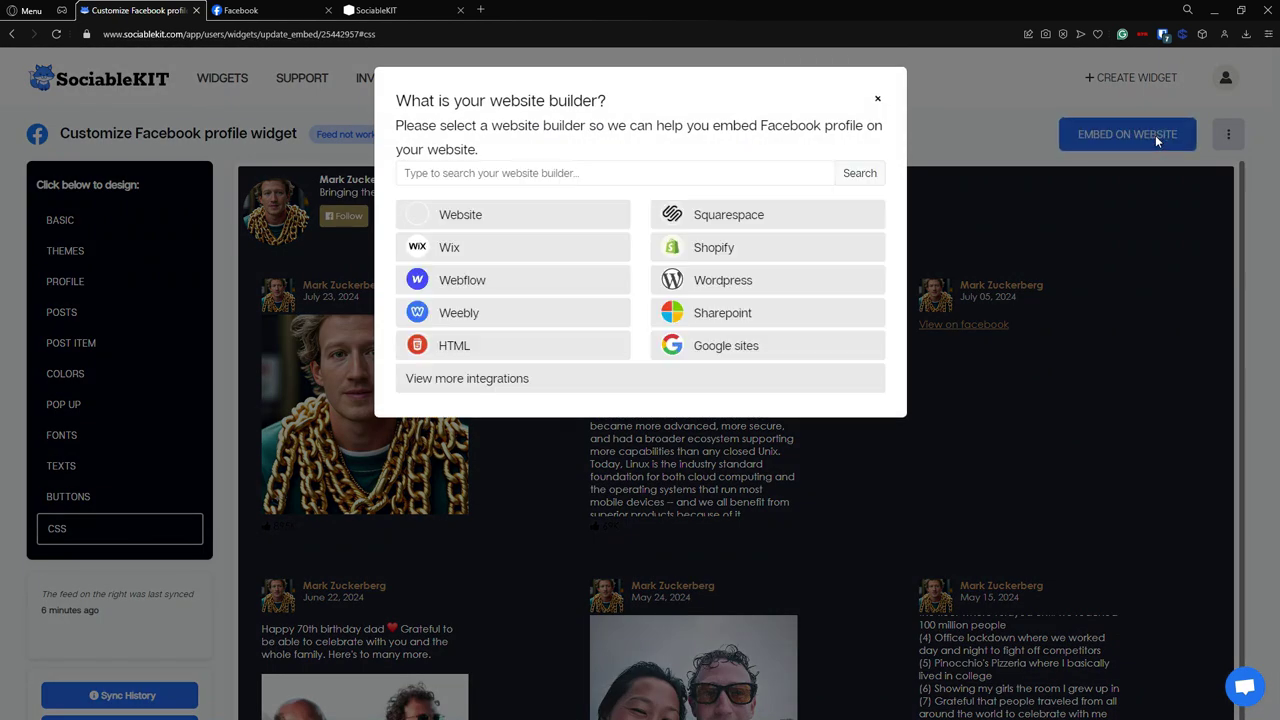
pyautogui.click(641, 173)
pyautogui.press('capslock')
pyautogui.write('s')
pyautogui.press('capslock')
pyautogui.write('Q')
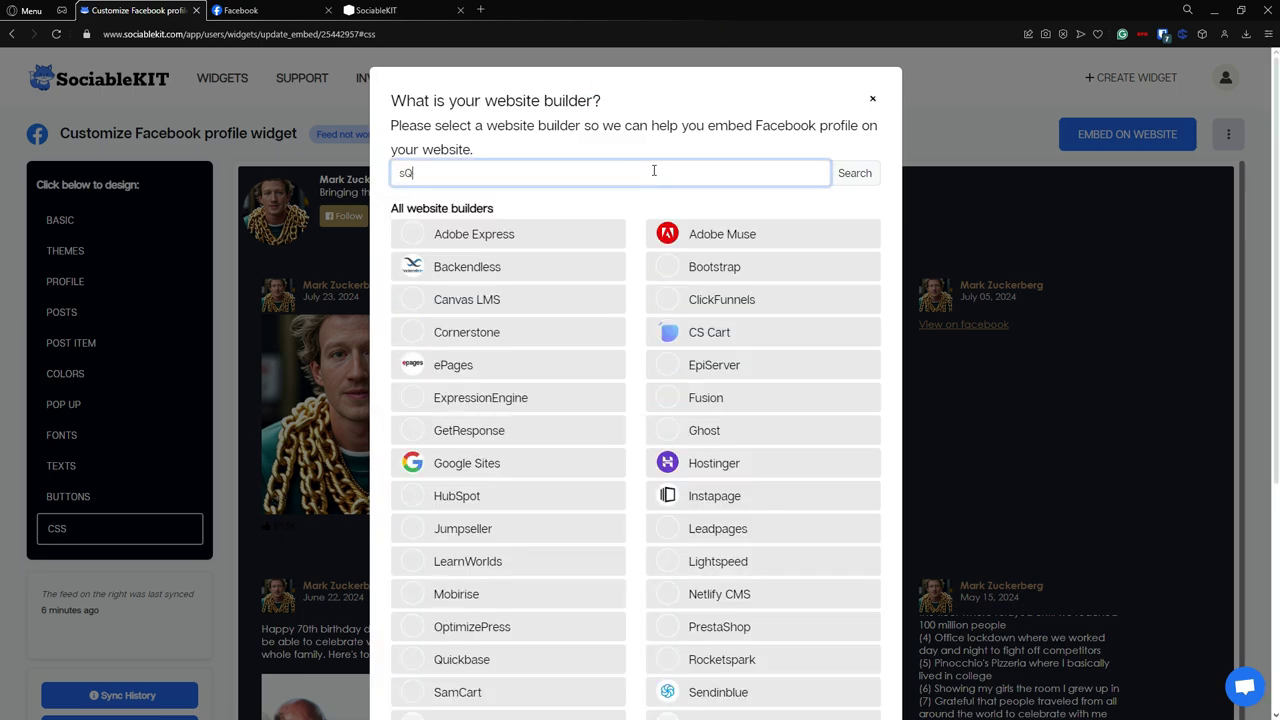
pyautogui.write('U')
pyautogui.click(709, 235)
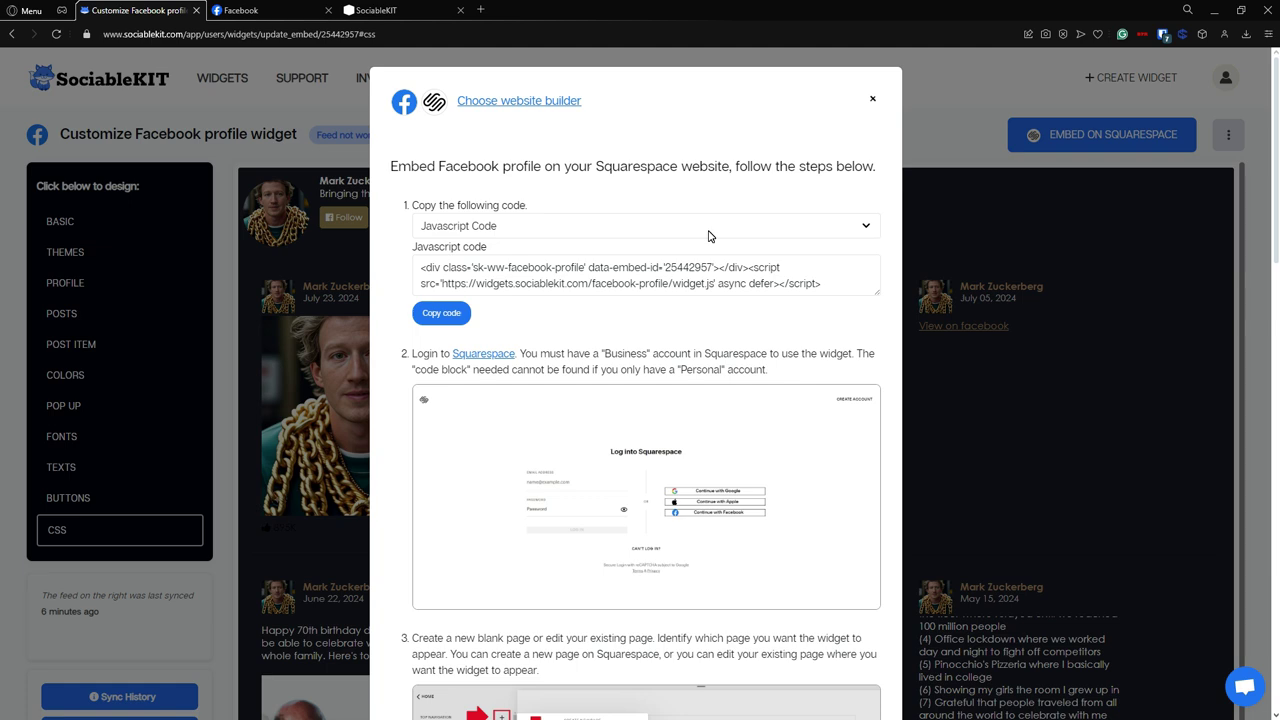
pyautogui.click(465, 316)
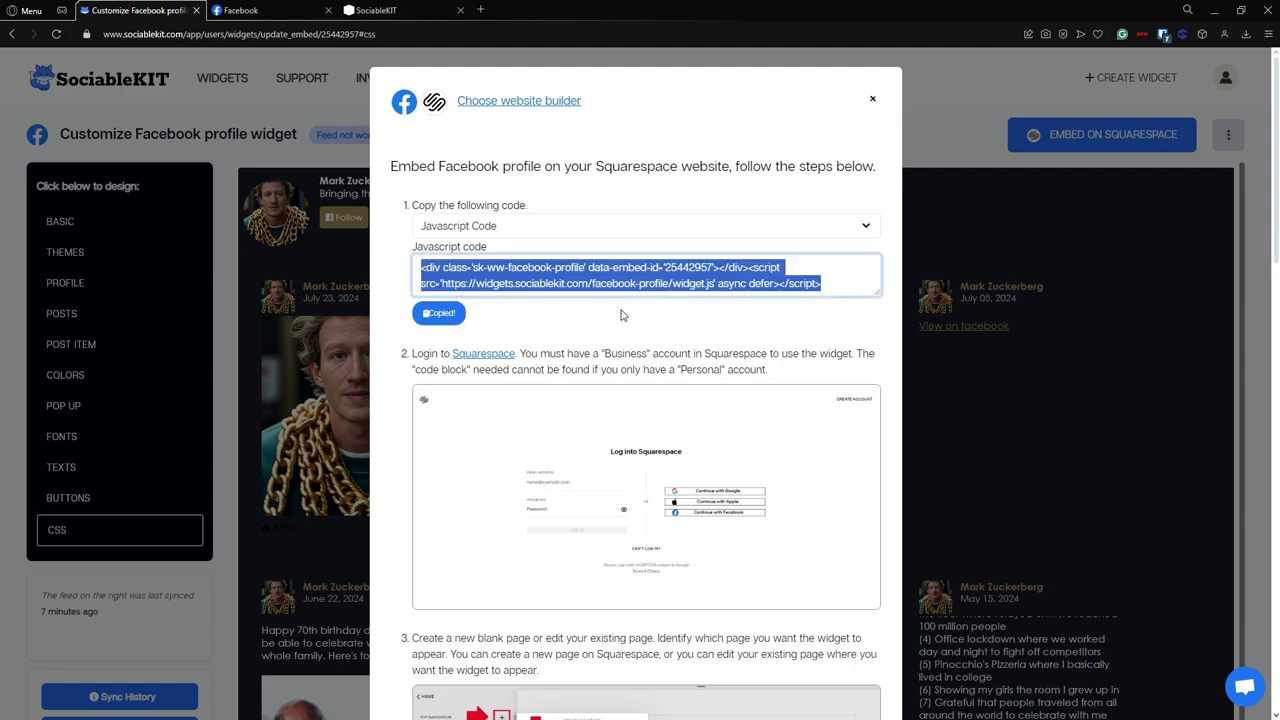
# Step: Switch to the Squarespace site and add a blank page named Facebook Profile to the main navigation
pyautogui.click(378, 10)
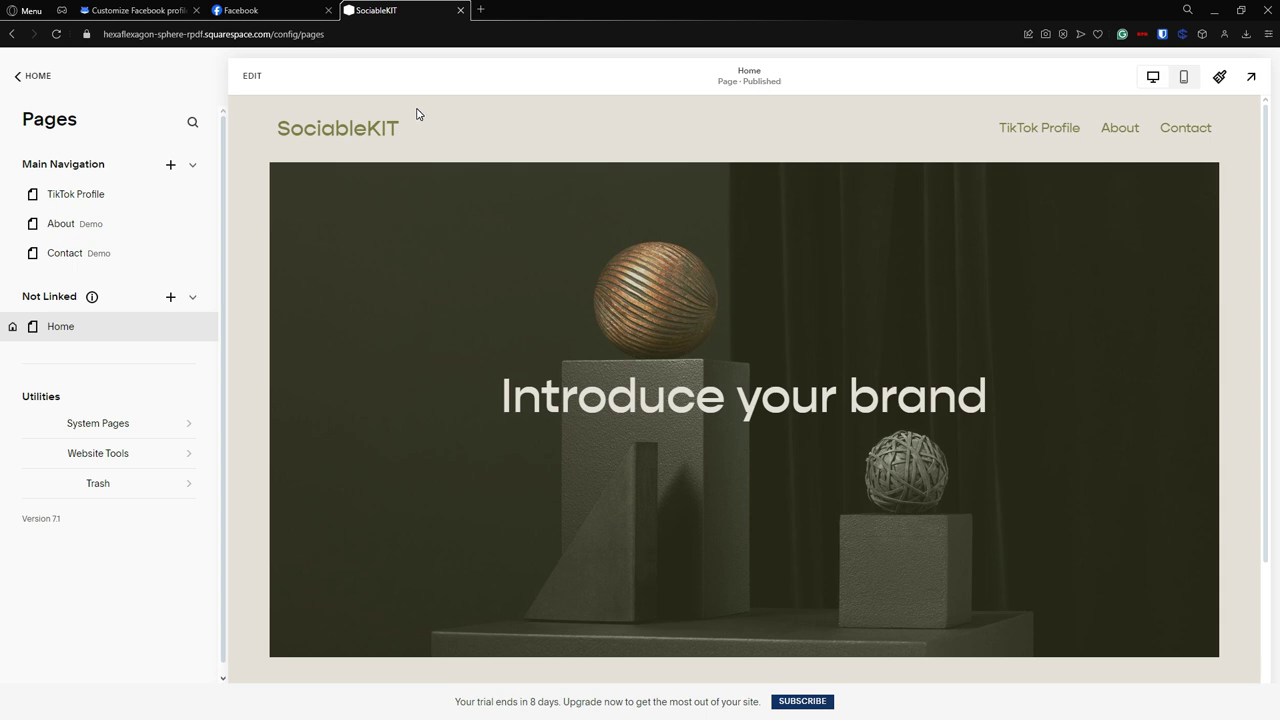
pyautogui.click(170, 164)
pyautogui.click(257, 193)
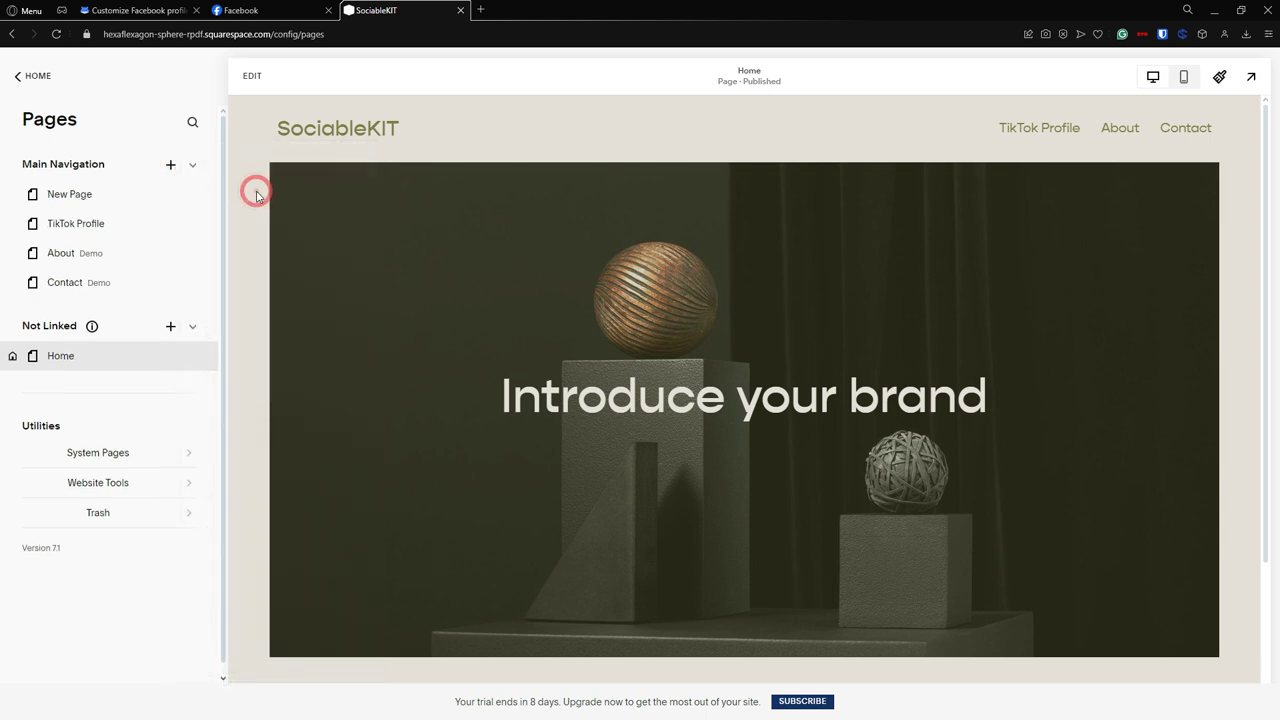
pyautogui.press('capslock')
pyautogui.write('F')
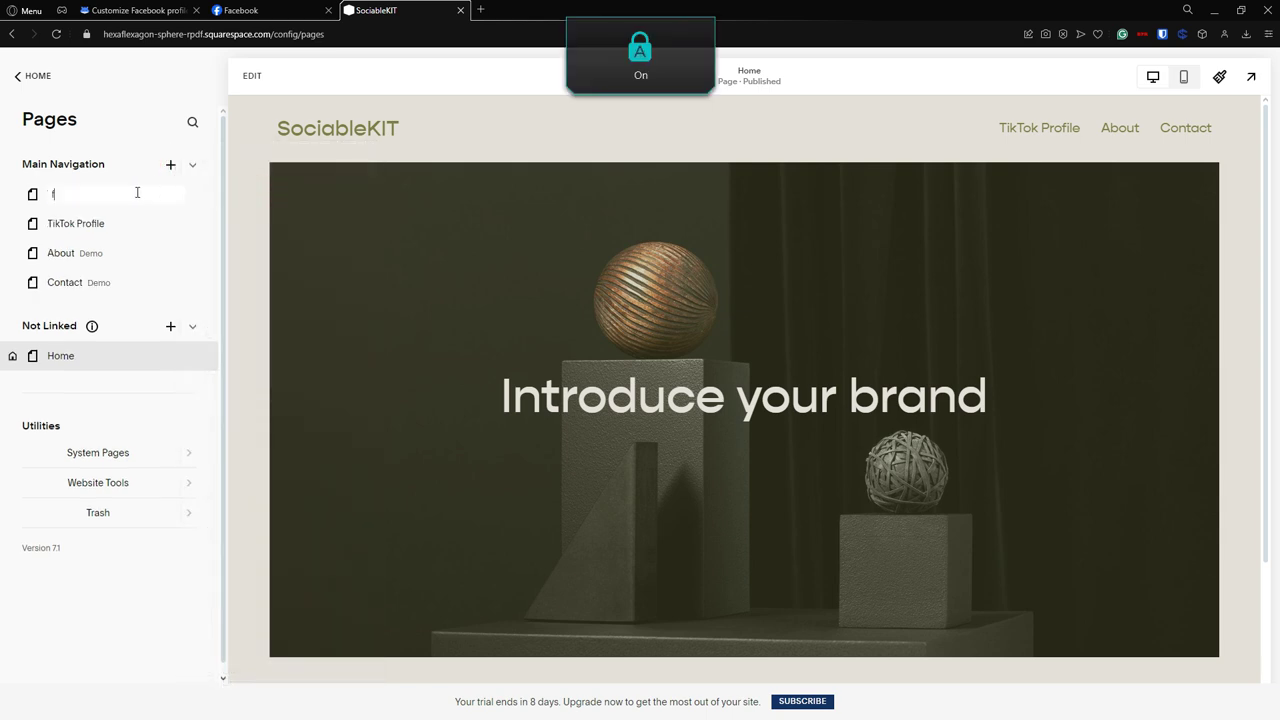
pyautogui.press('capslock')
pyautogui.write('acebook')
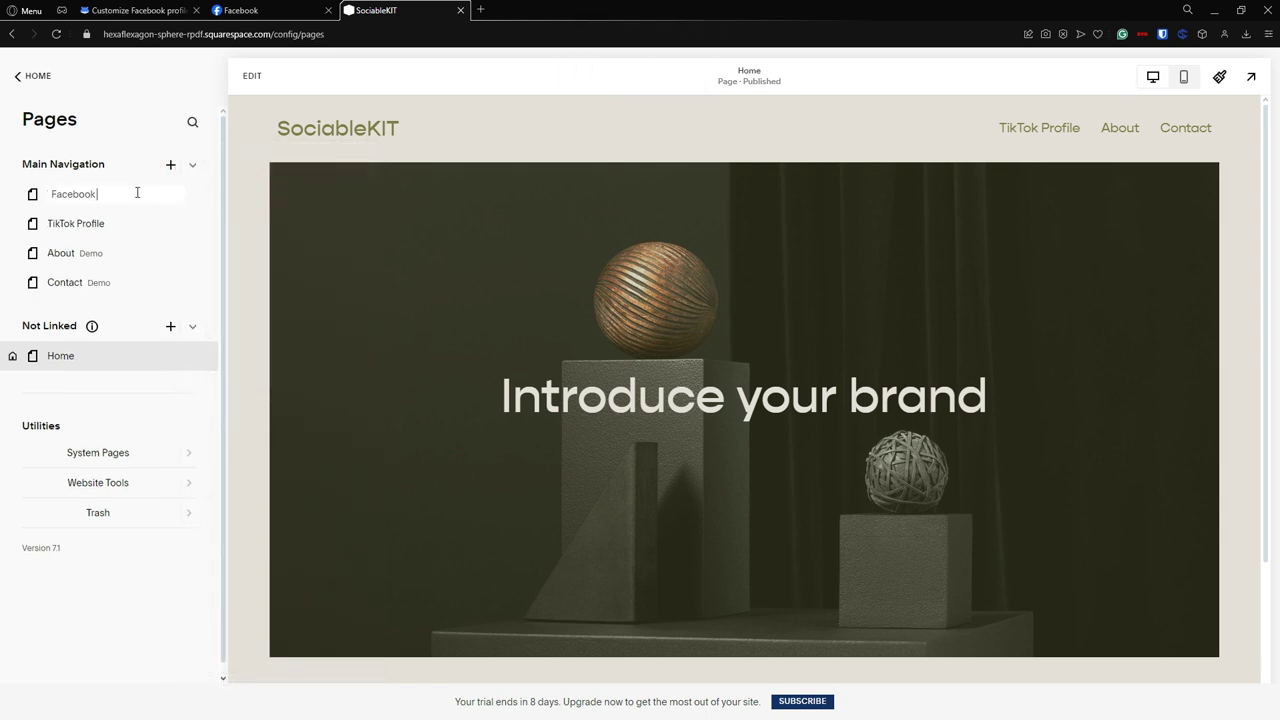
pyautogui.press('capslock')
pyautogui.write('P')
pyautogui.press('capslock')
pyautogui.write('rofile')
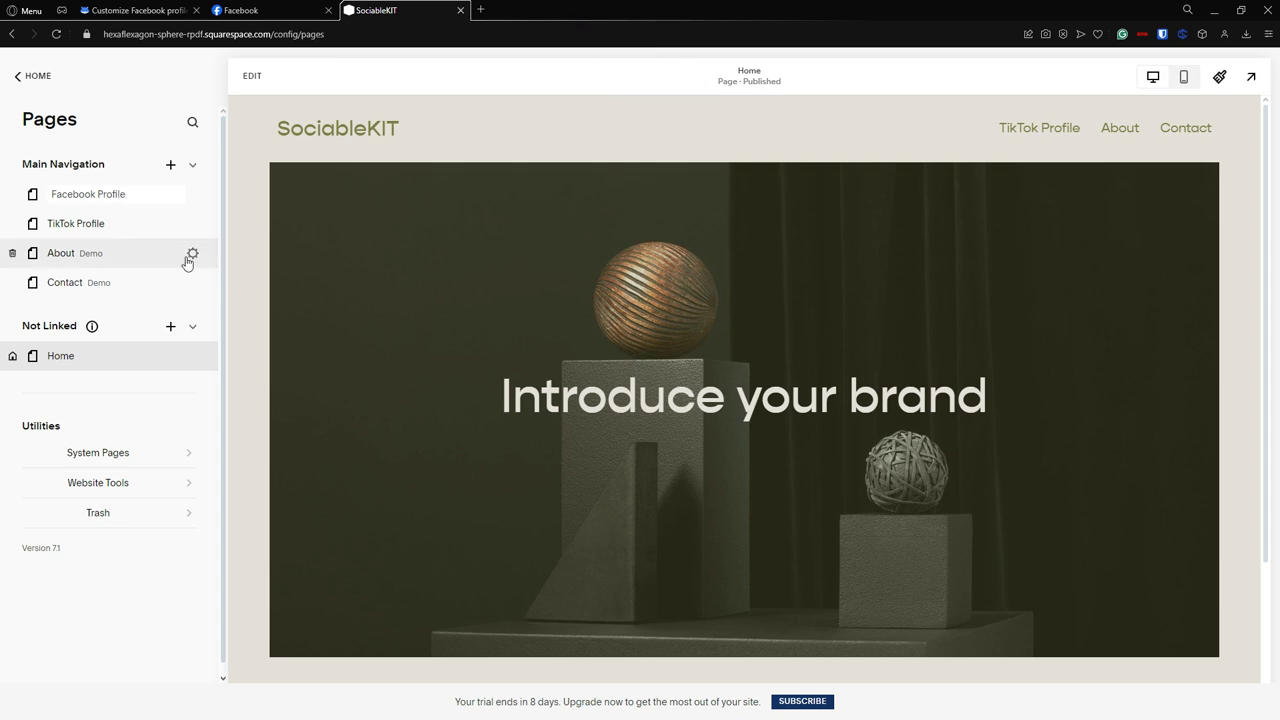
pyautogui.click(209, 213)
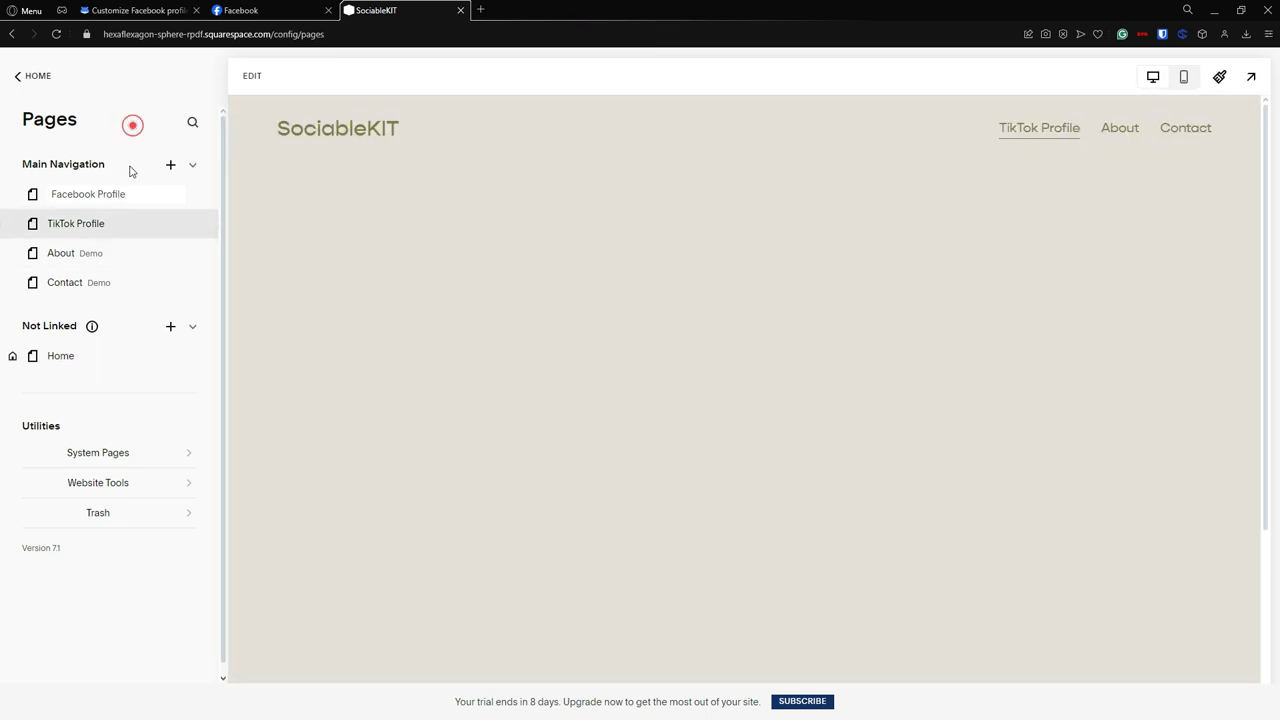
# Step: Open the Facebook Profile page for editing and add a blank section to it
pyautogui.click(125, 195)
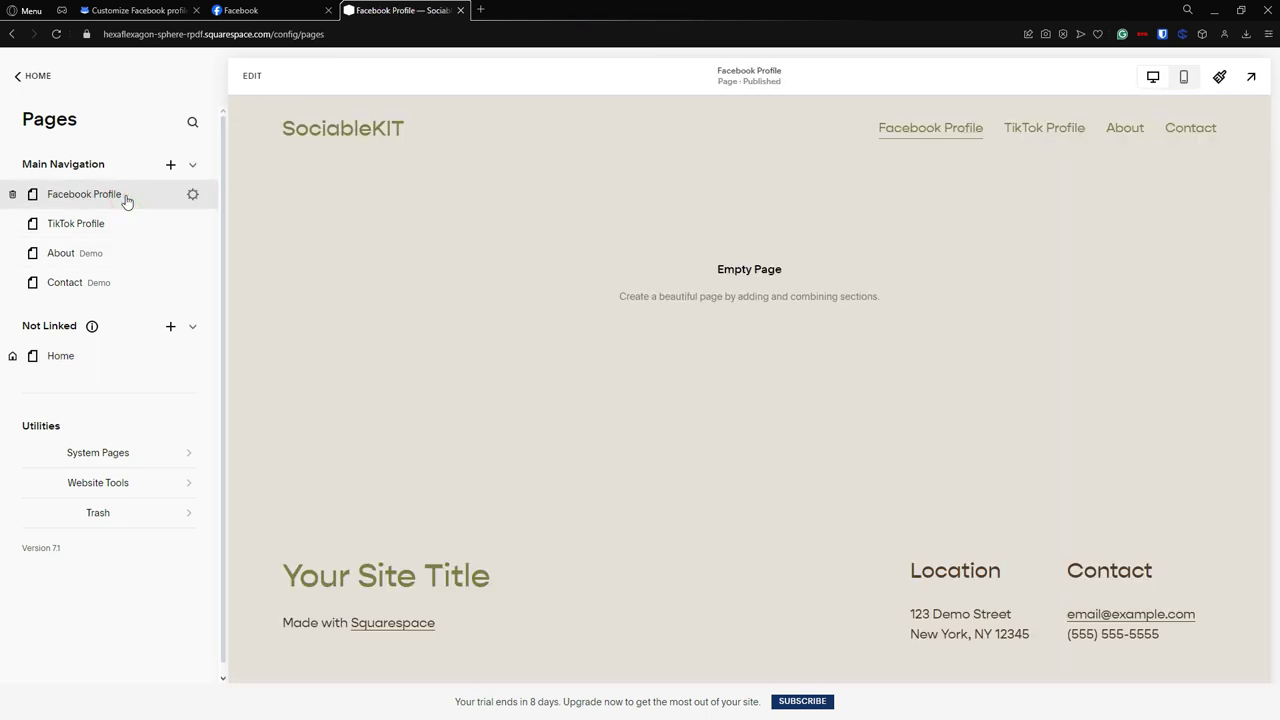
pyautogui.click(253, 80)
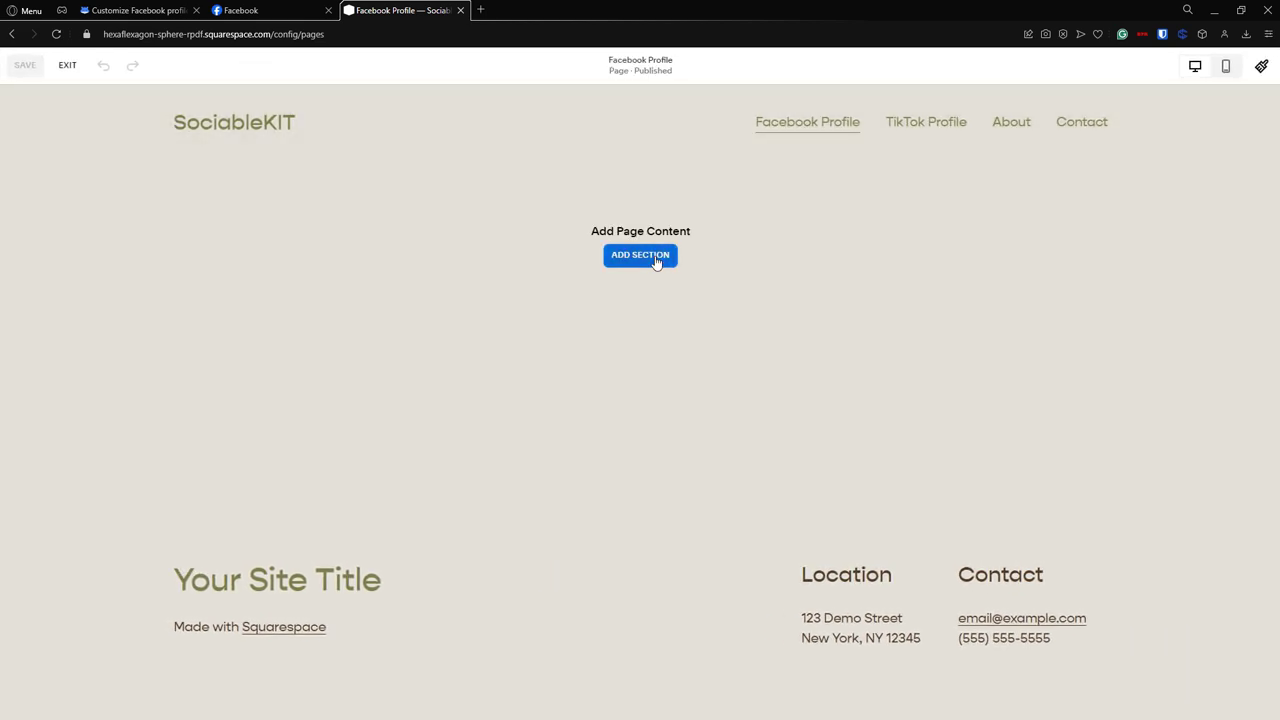
pyautogui.click(657, 259)
pyautogui.click(264, 277)
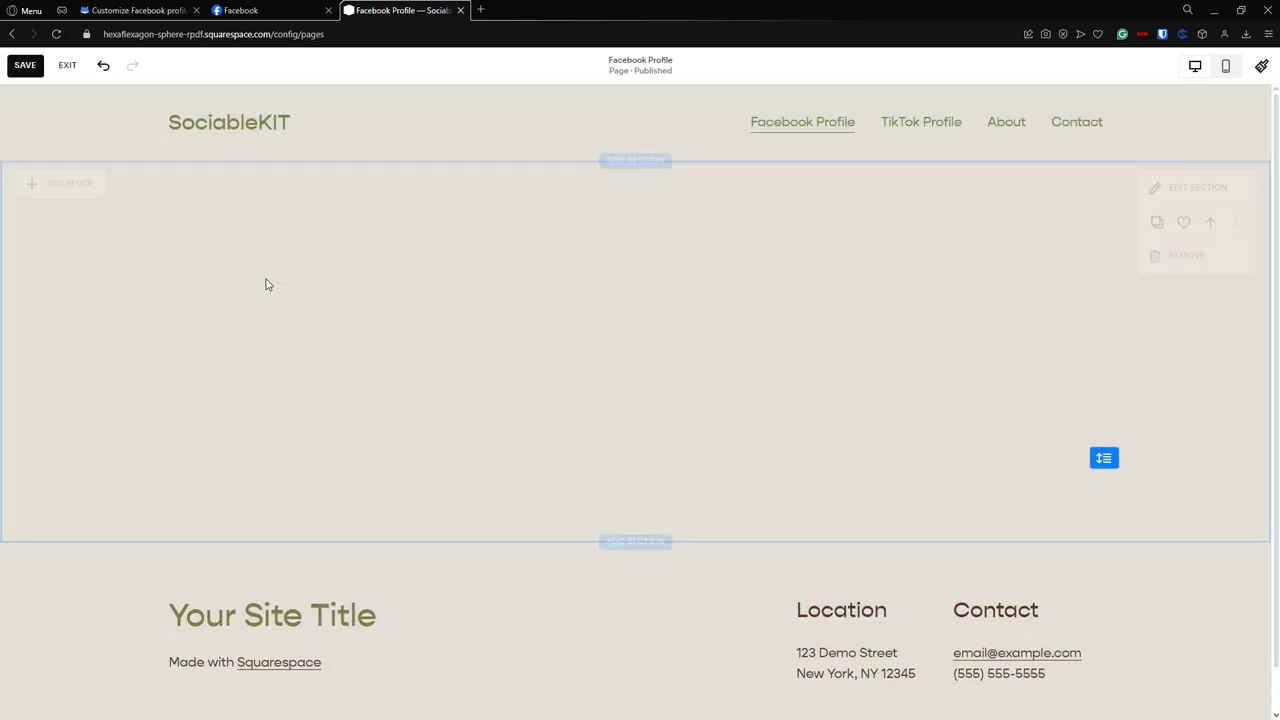
# Step: Add a Code block to the new section and replace its default HTML with the copied widget code
pyautogui.click(90, 203)
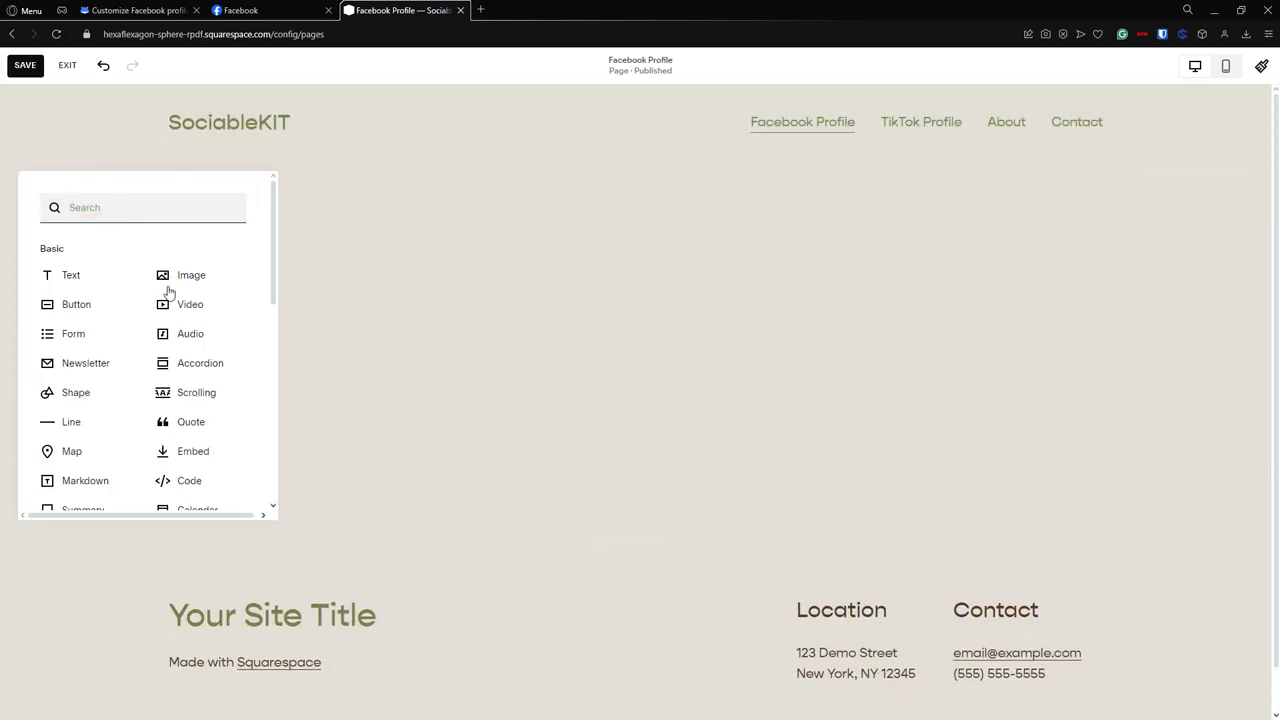
pyautogui.click(213, 478)
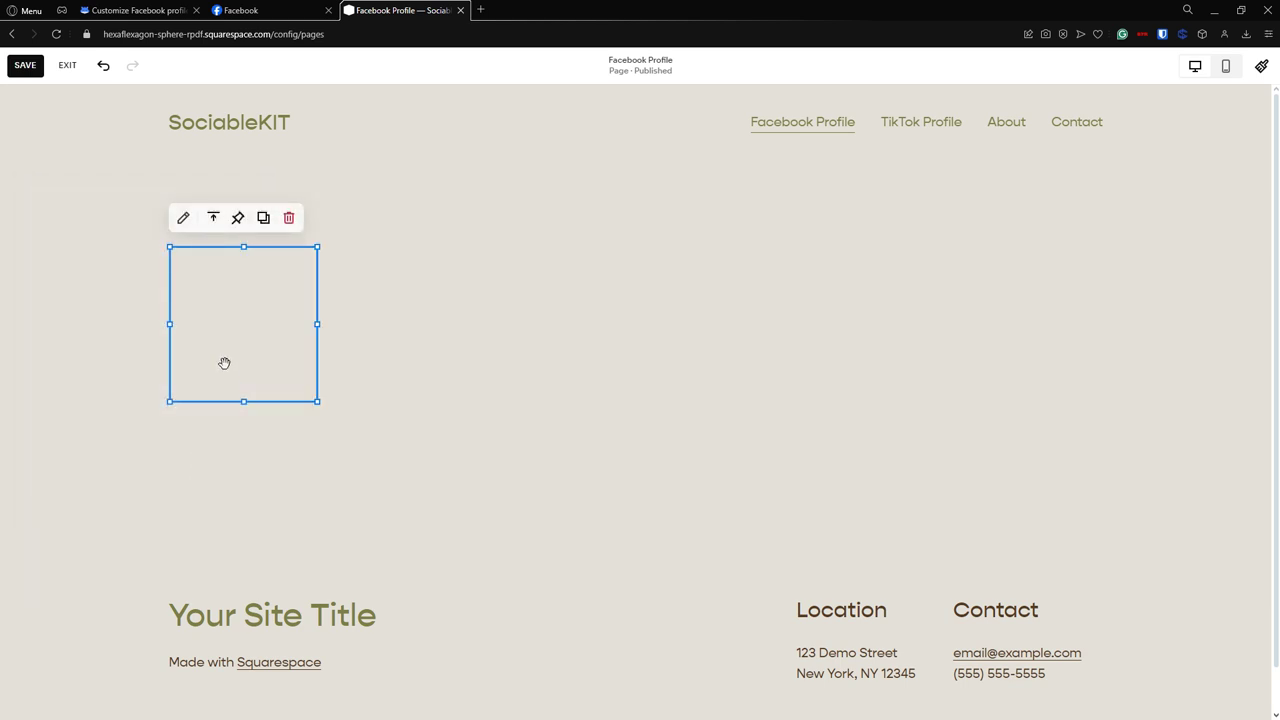
pyautogui.click(184, 217)
pyautogui.hotkey('ctrl', 'a')
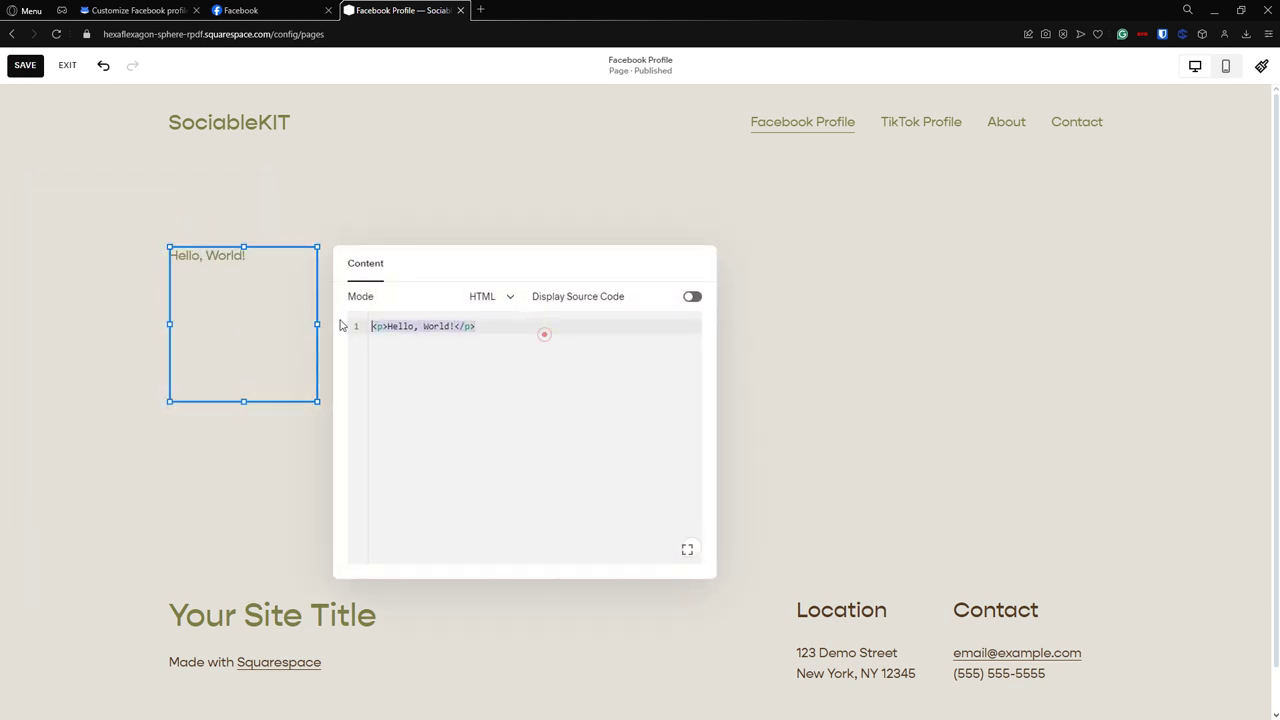
pyautogui.press('BackSpace')
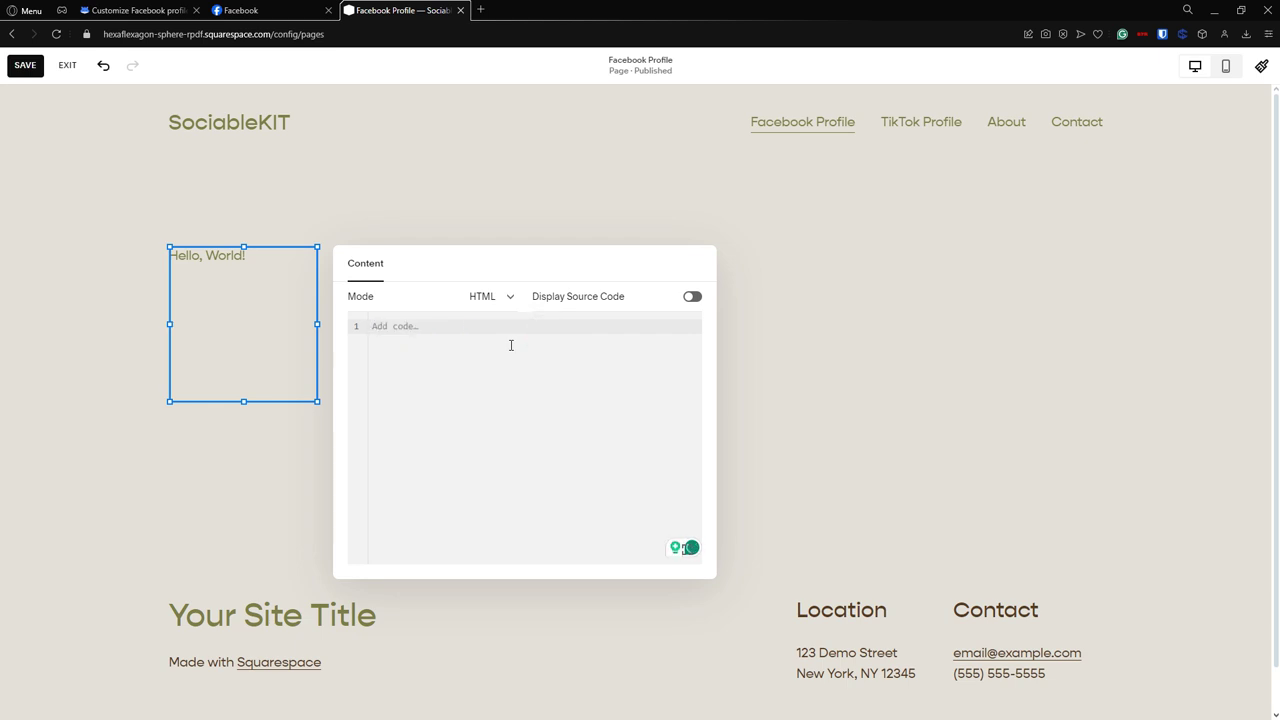
pyautogui.click(472, 329)
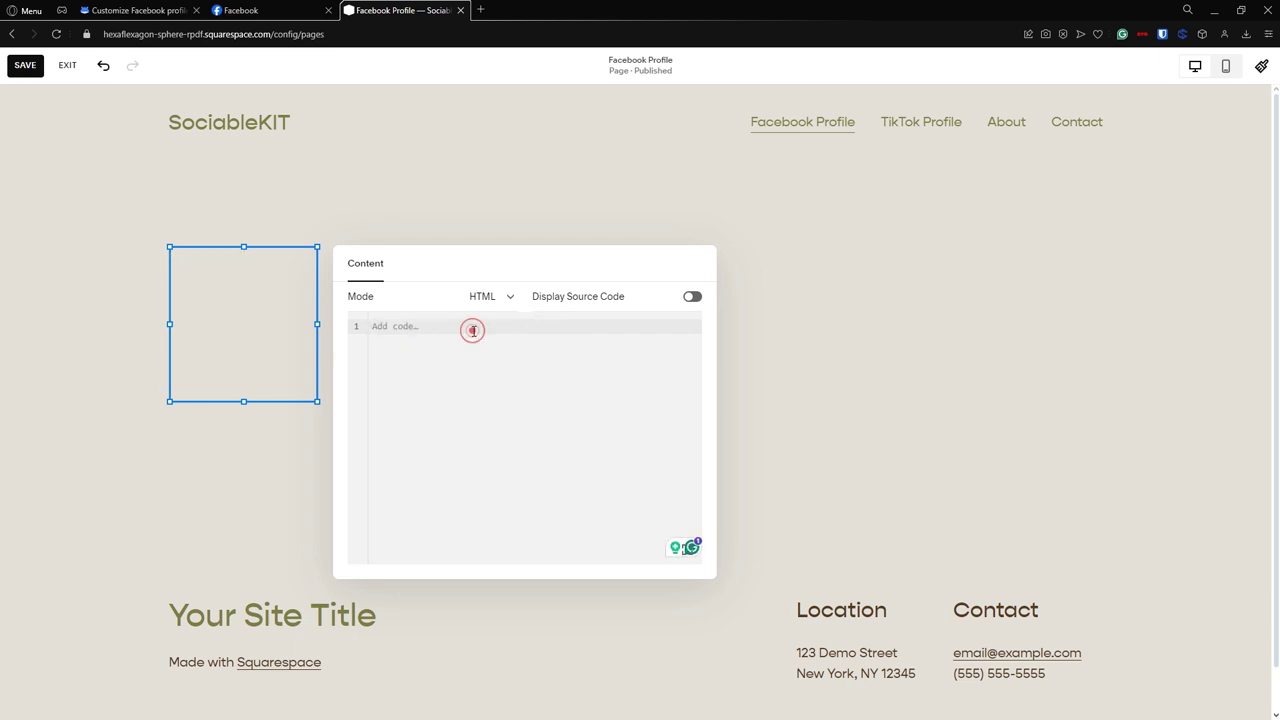
pyautogui.hotkey('ctrl', 'v')
pyautogui.click(549, 384)
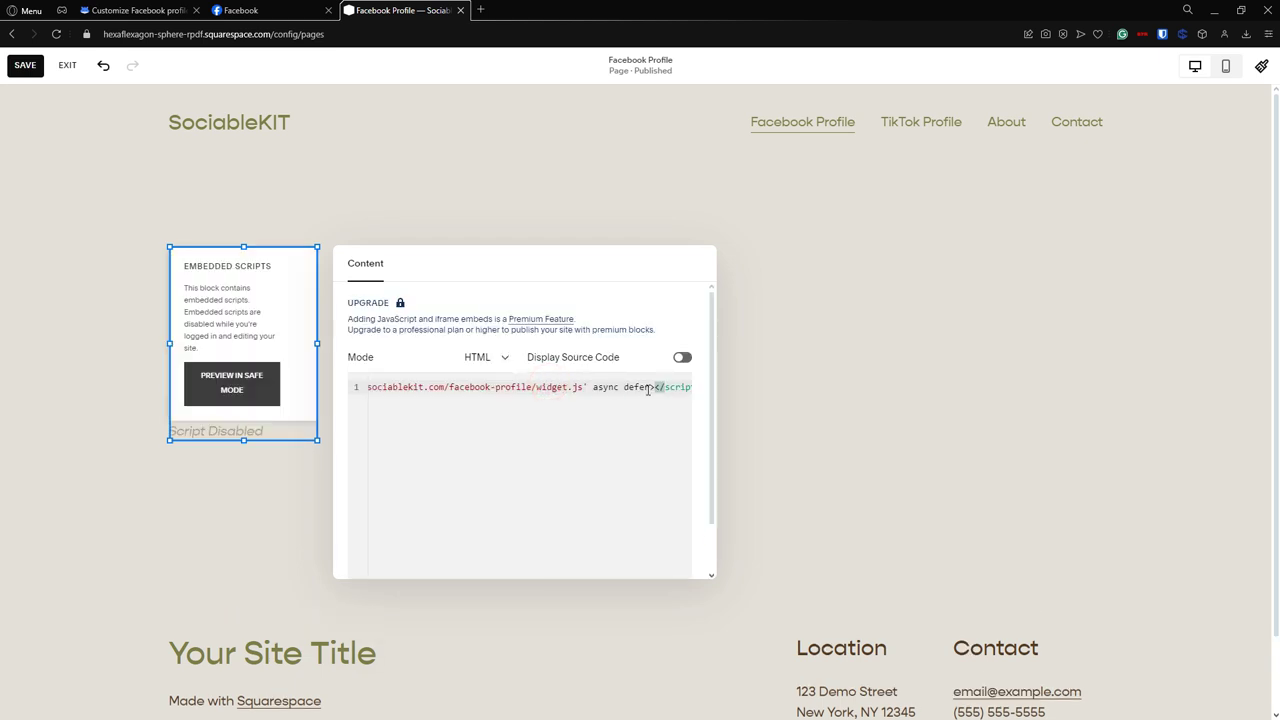
pyautogui.click(756, 389)
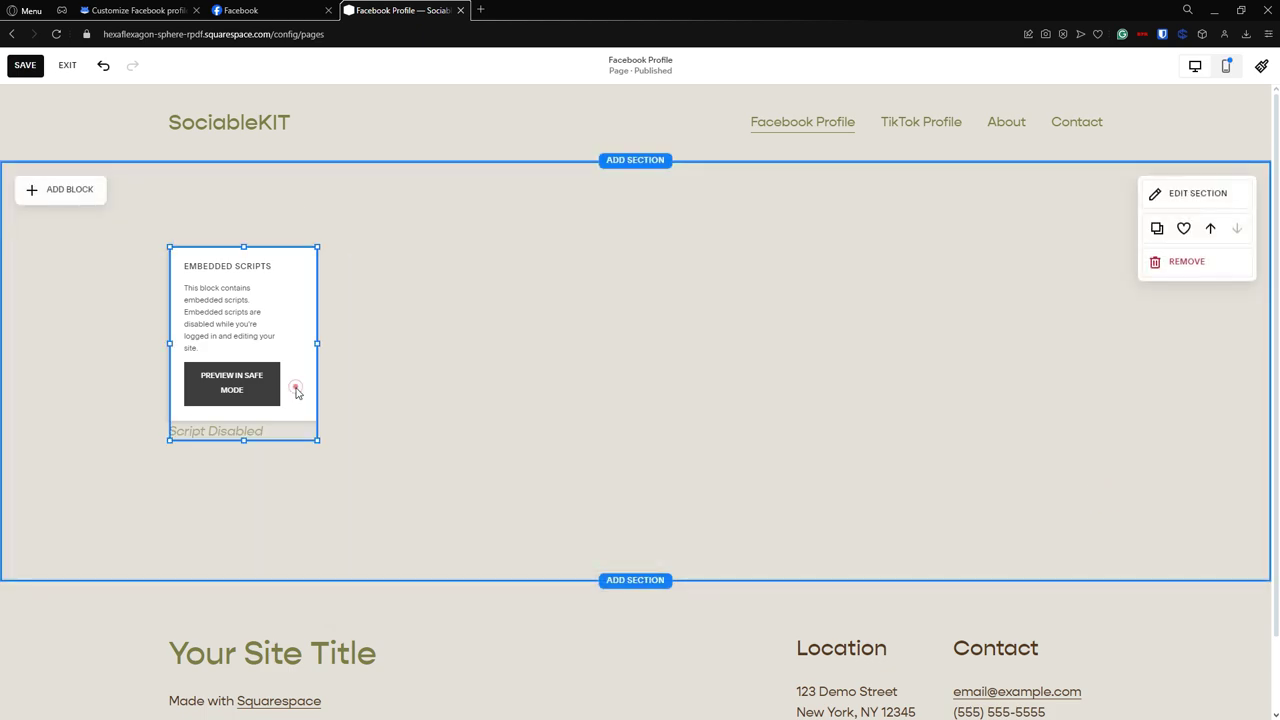
# Step: Enlarge the code block to span the page's content width, then save the page and exit editing
pyautogui.click(295, 386)
pyautogui.moveTo(318, 443); pyautogui.dragTo(1101, 676)
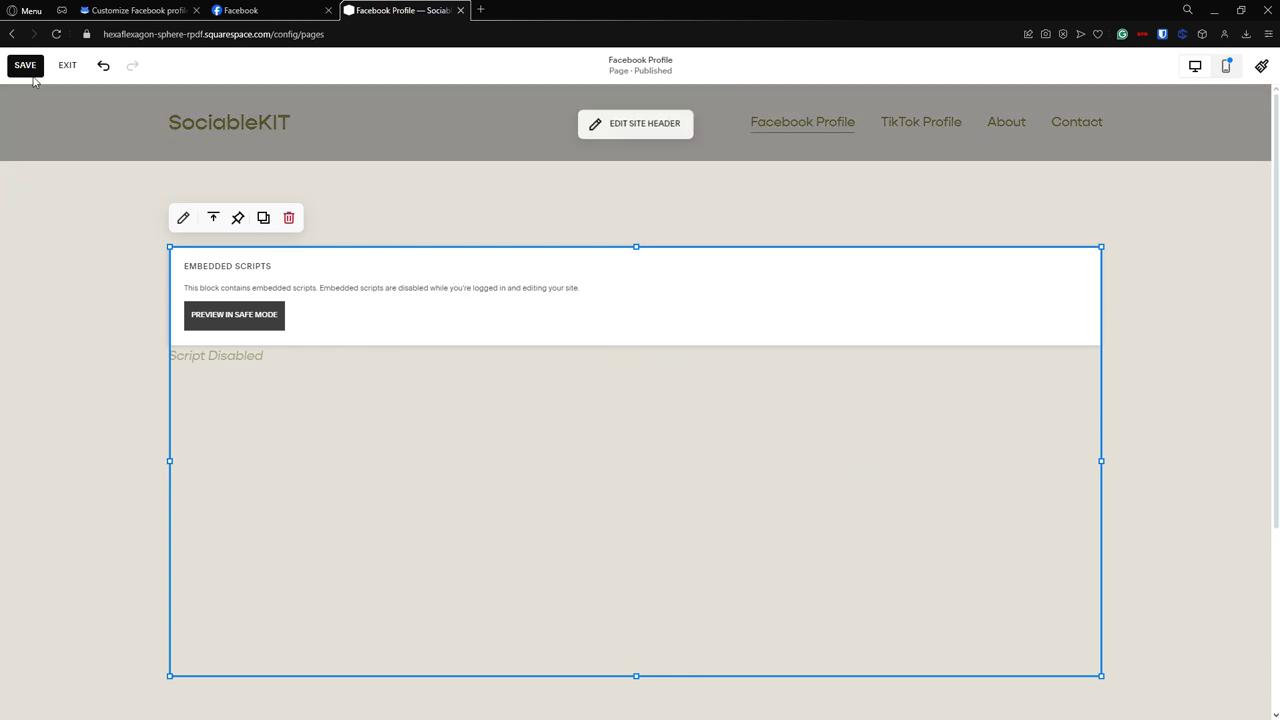
pyautogui.click(25, 66)
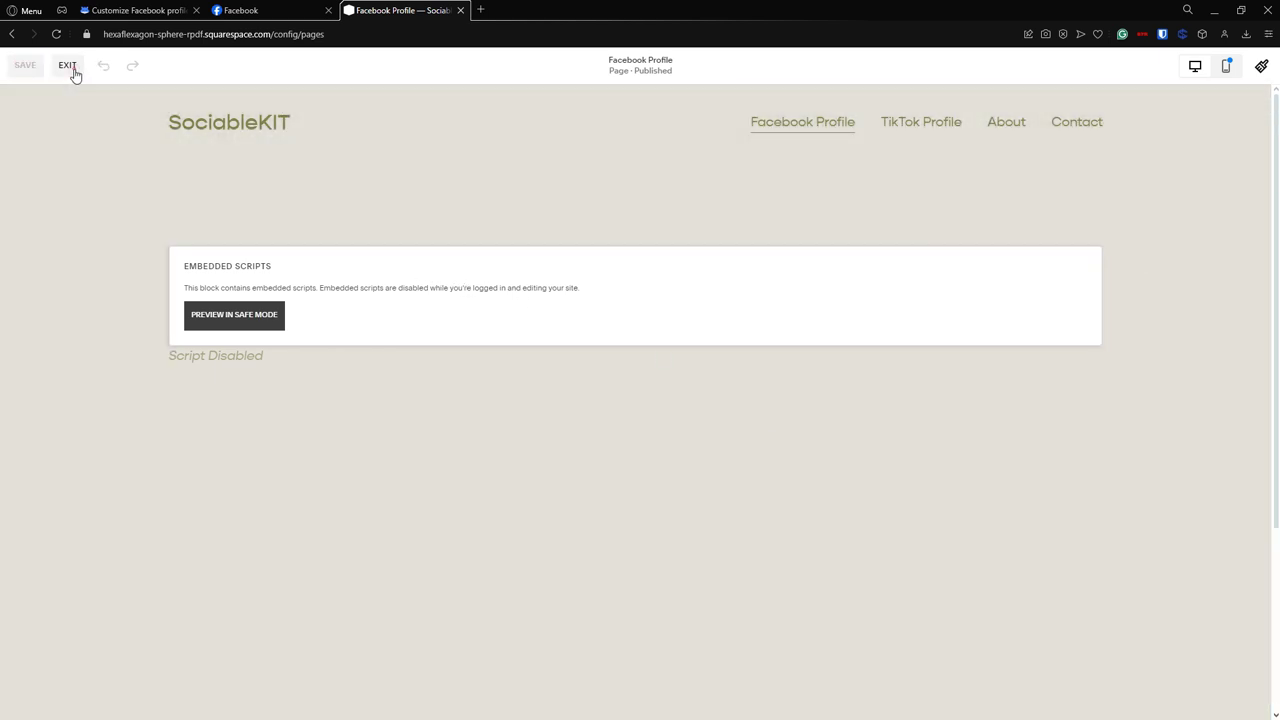
pyautogui.click(72, 67)
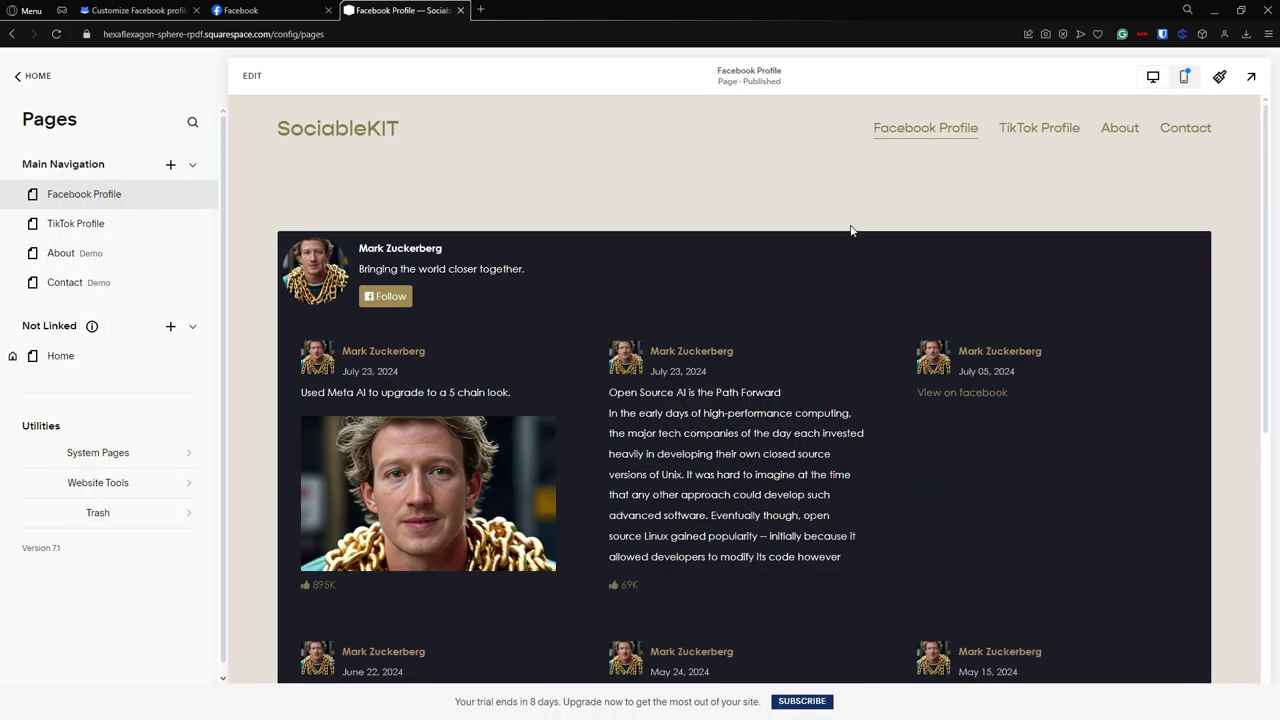
# Step: Open the Facebook Profile page in full-screen preview, review the embedded feed's posts, and load more of them
pyautogui.click(1254, 78)
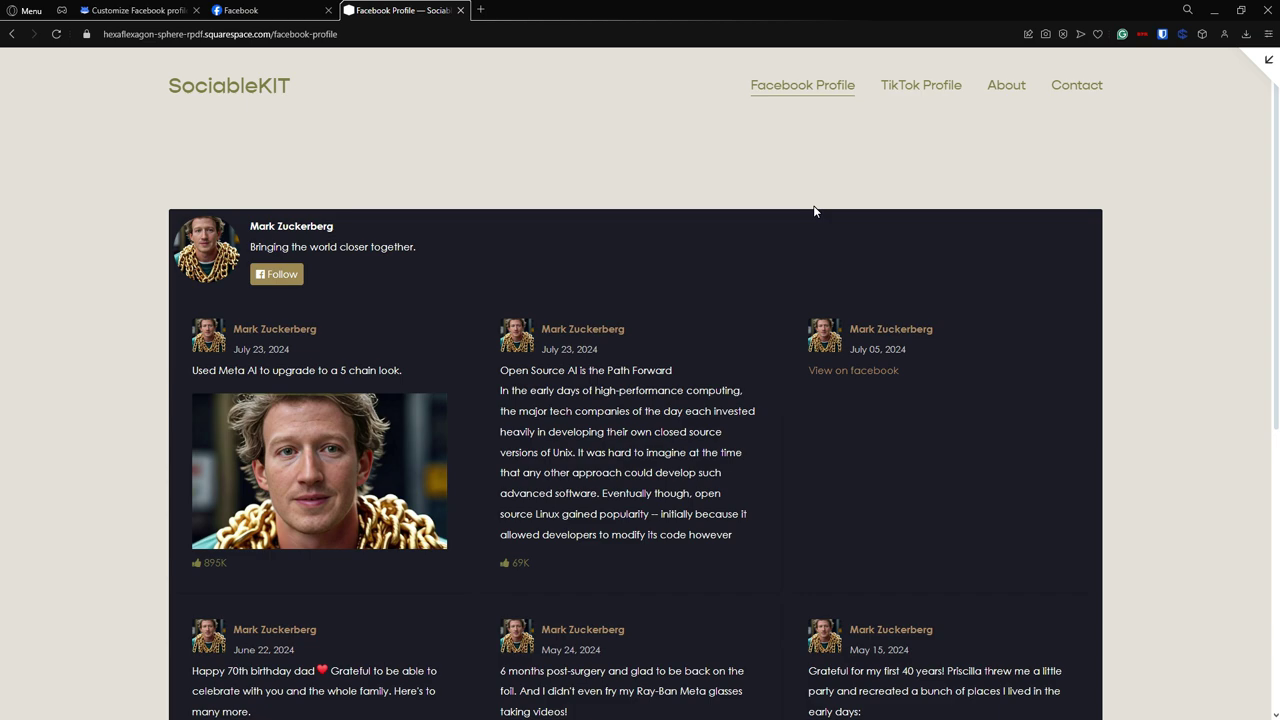
pyautogui.scroll(-3, 814, 211)
pyautogui.scroll(-6, 814, 211)
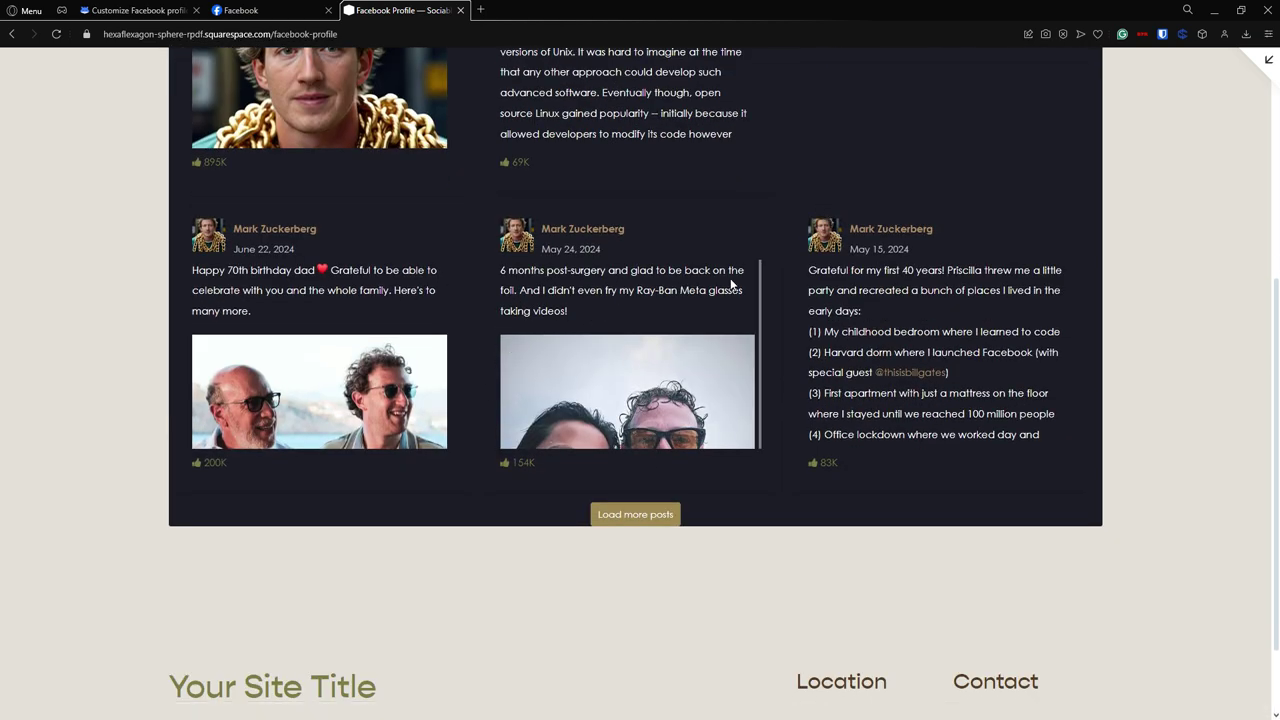
pyautogui.scroll(-2, 586, 277)
pyautogui.scroll(-2, 440, 300)
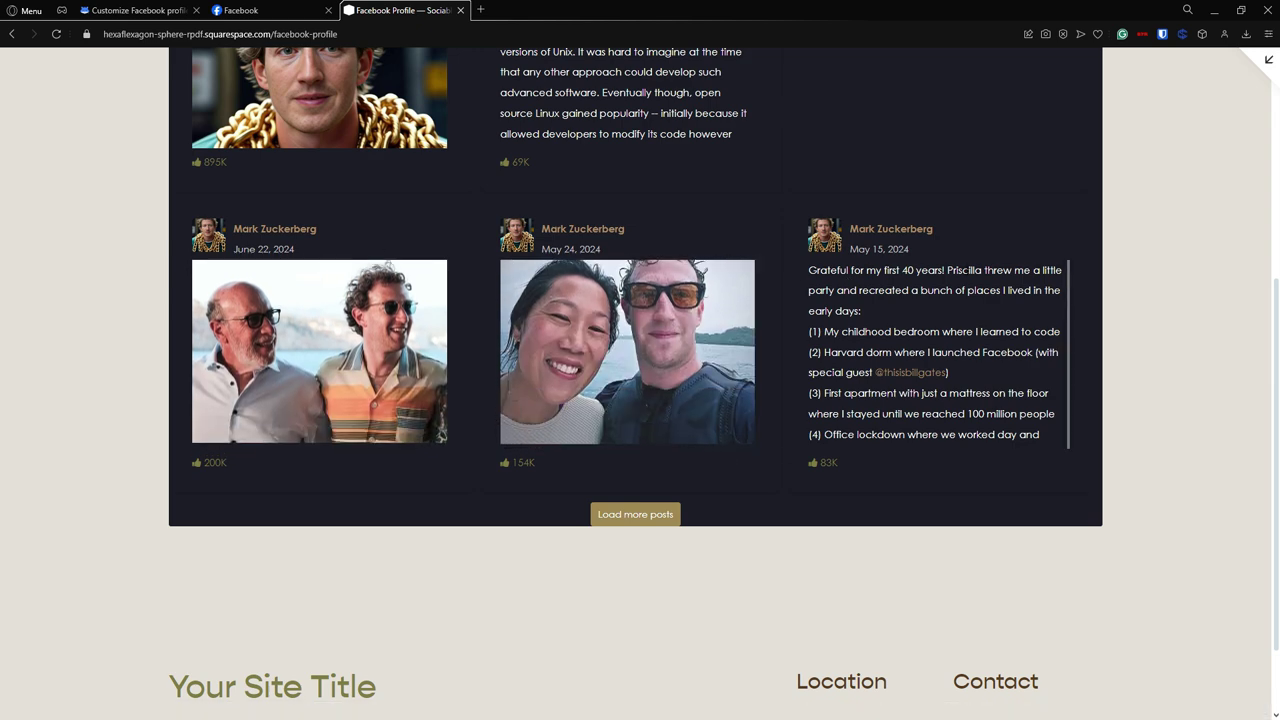
pyautogui.click(659, 517)
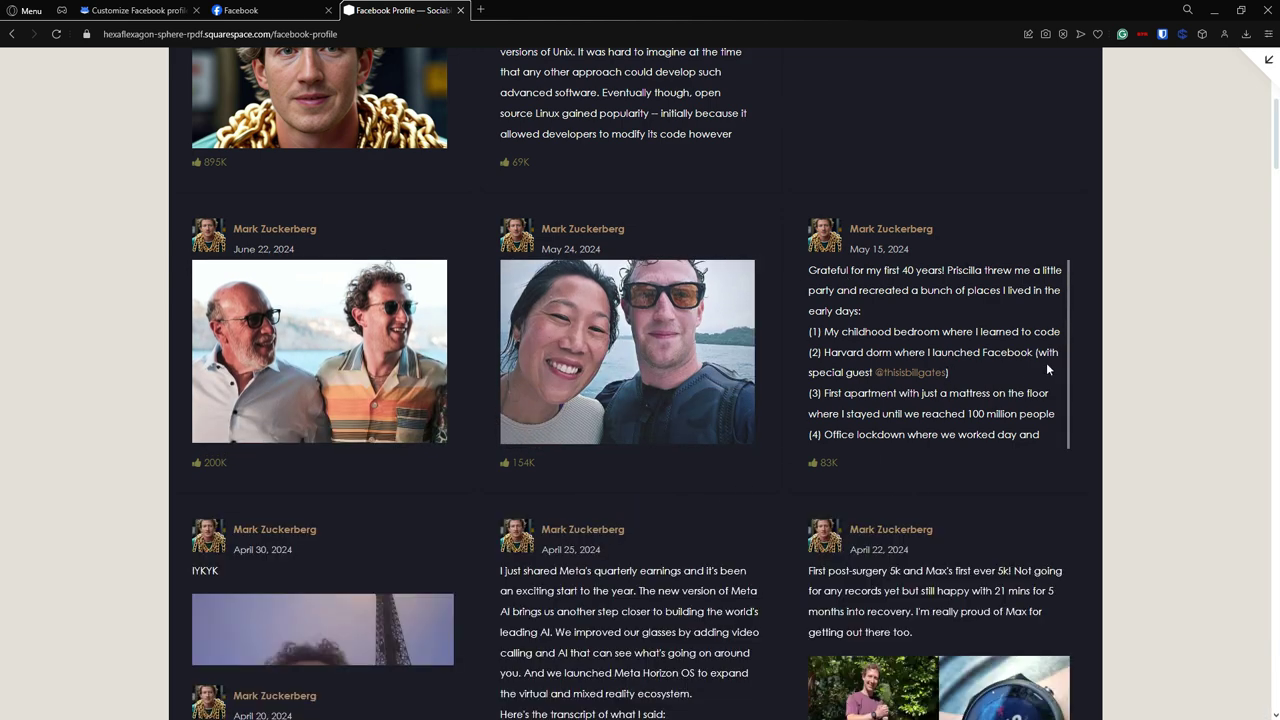
# Step: View the May 24, 2024 photo post in its popup, close the popup, and return to the start of the page
pyautogui.scroll(-2, 715, 495)
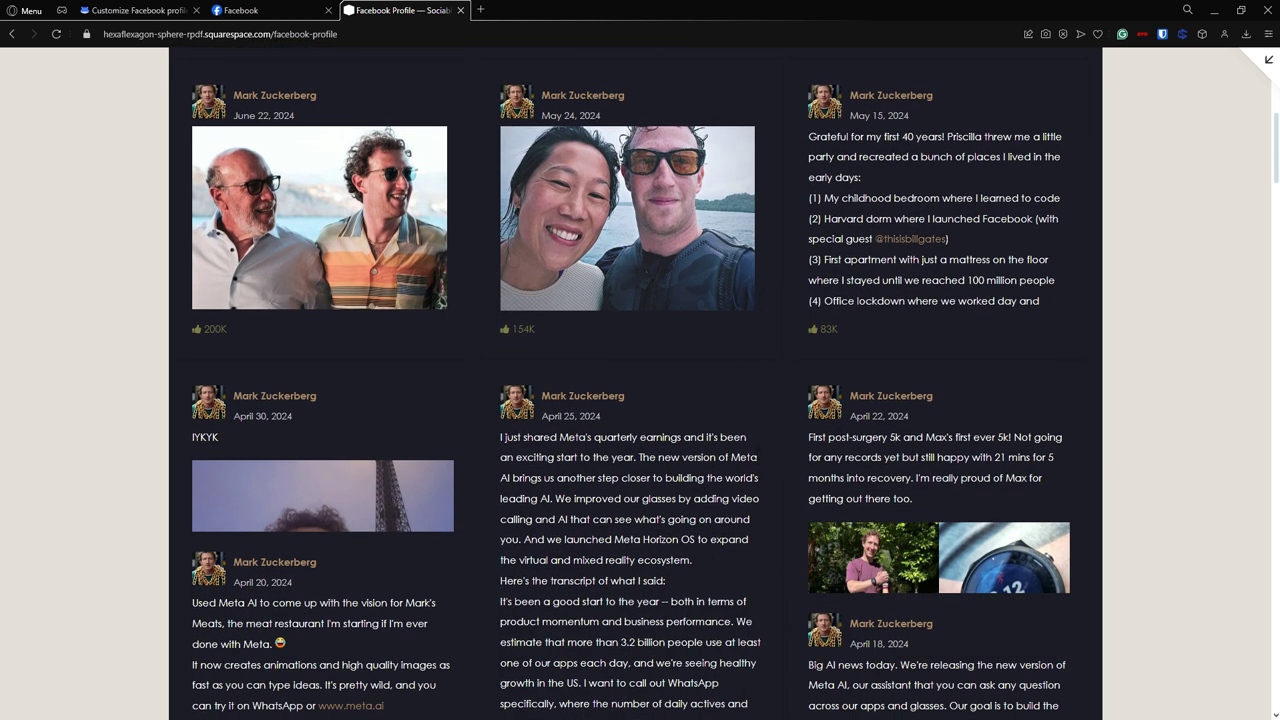
pyautogui.click(686, 223)
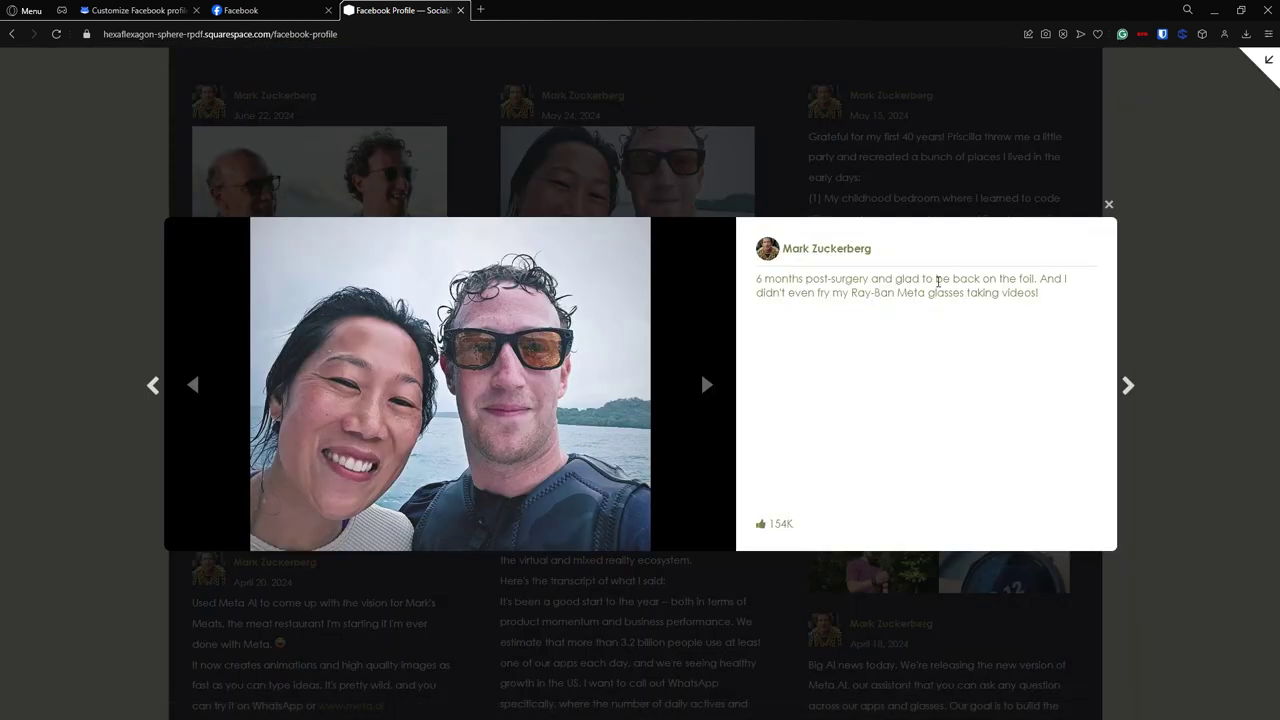
pyautogui.click(1108, 206)
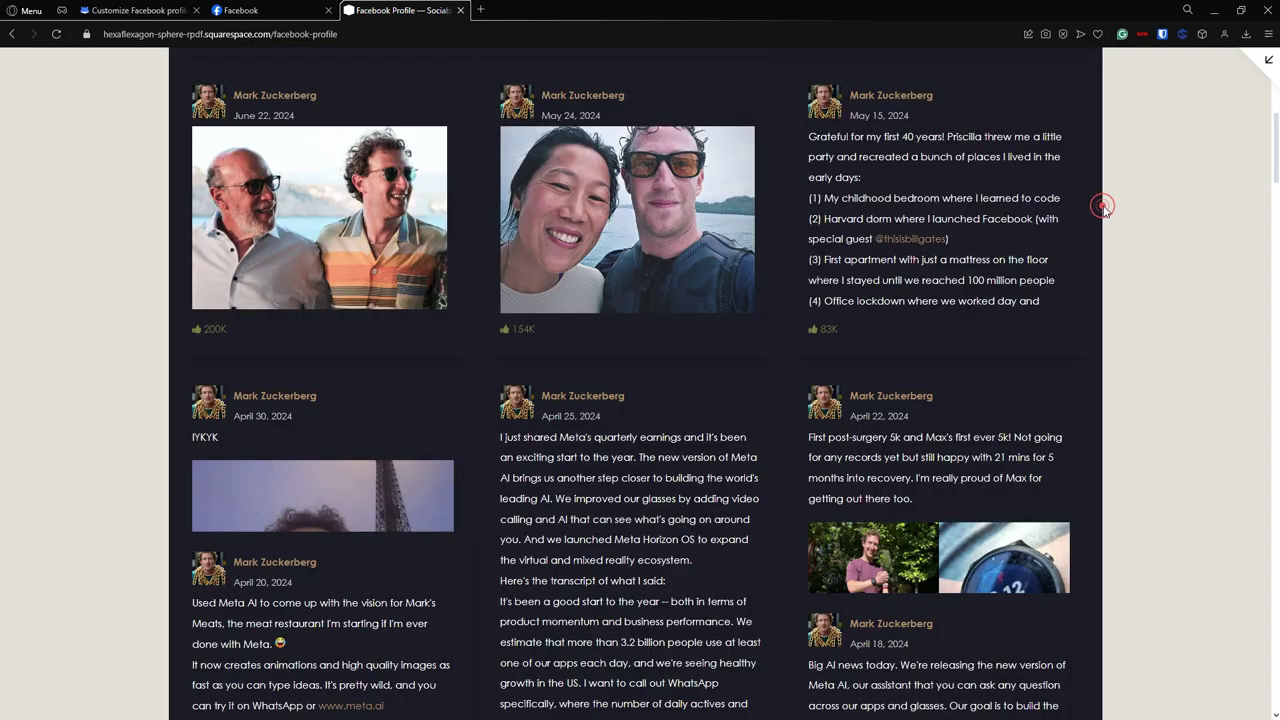
pyautogui.scroll(5, 1125, 215)
pyautogui.scroll(2, 1132, 218)
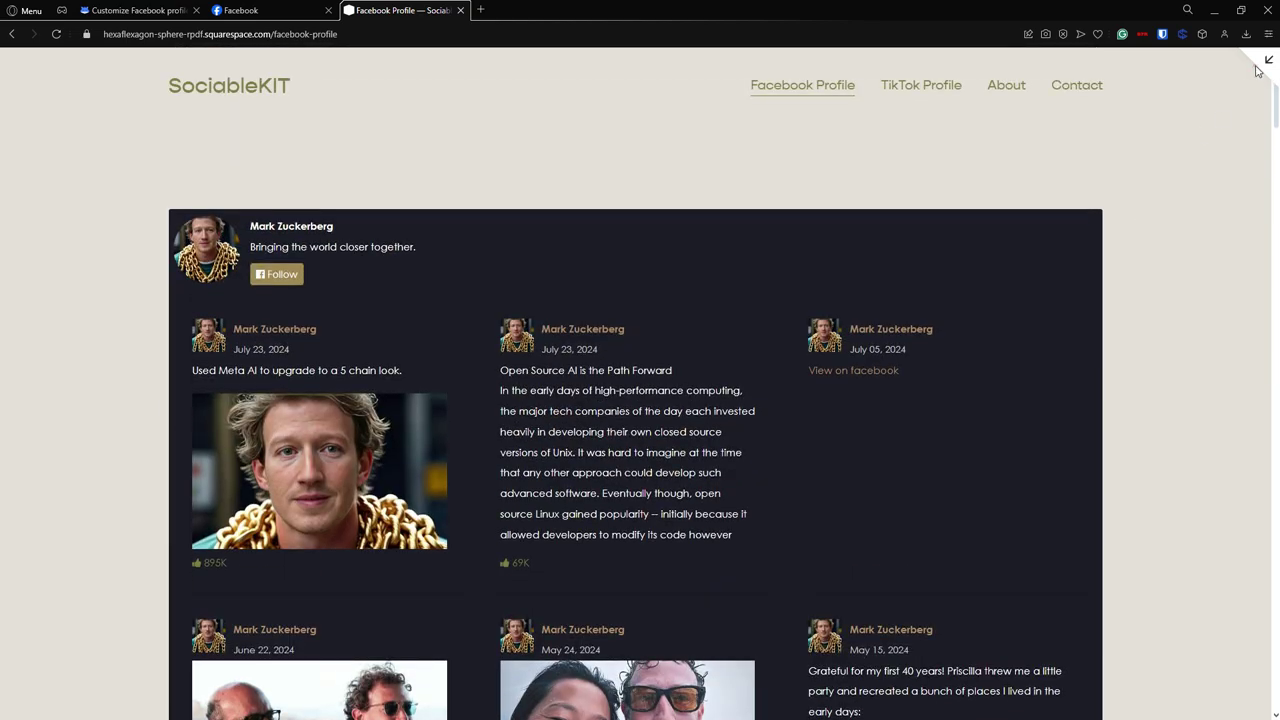